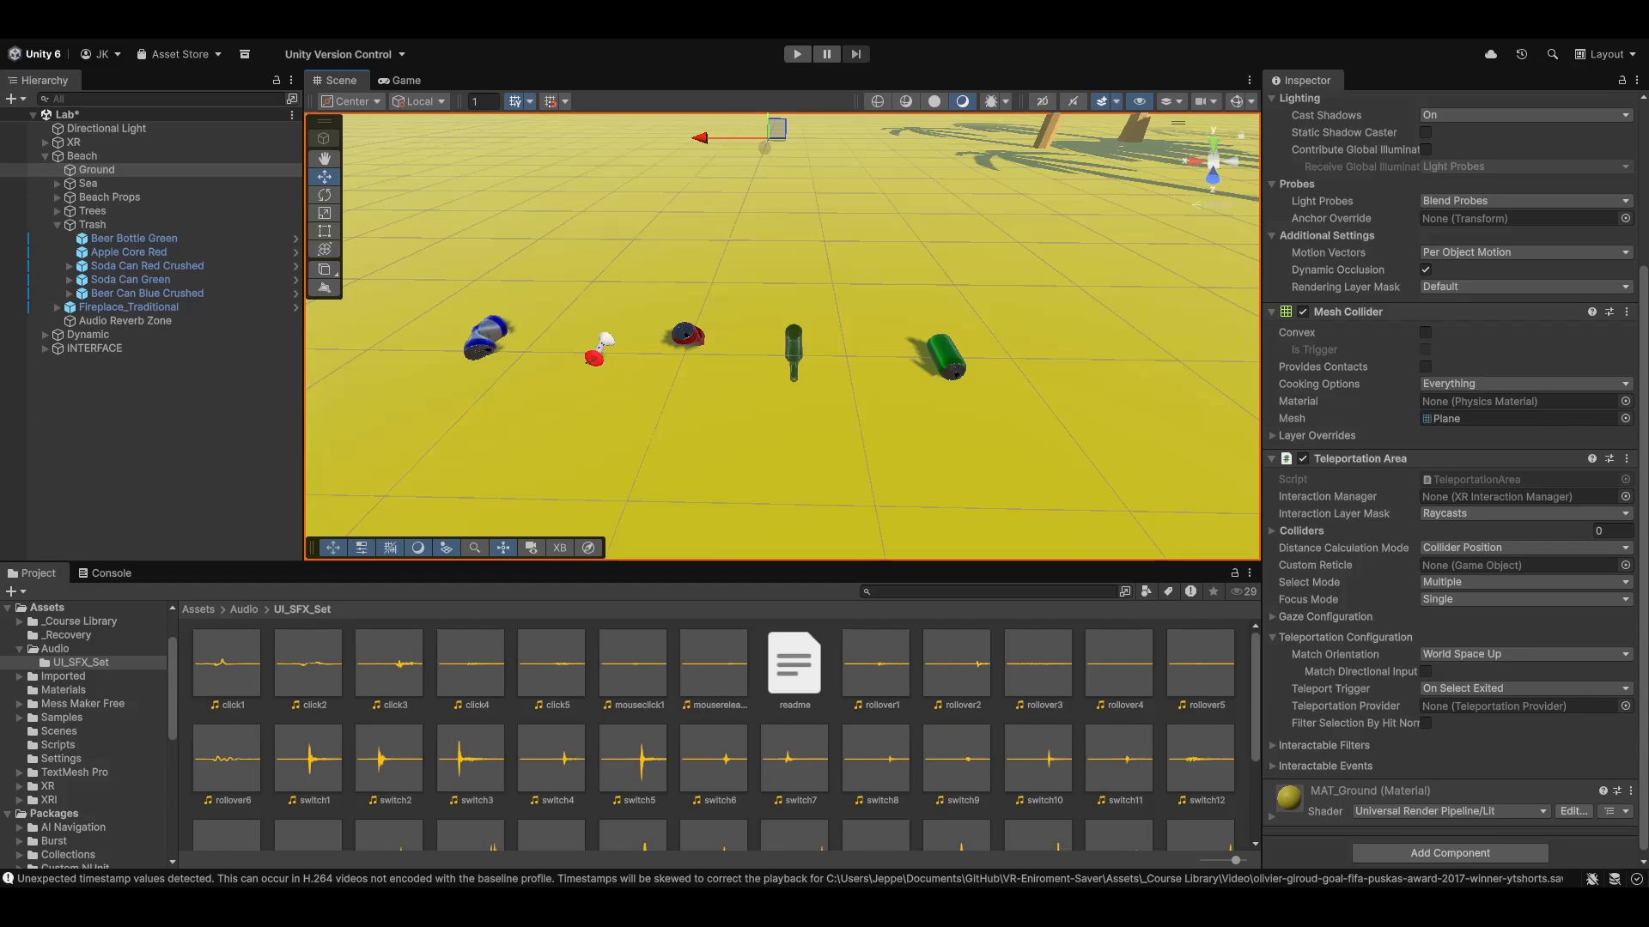
Step: Look over the trash objects on the beach ground, checking the green soda can, beer bottle and apple core
{"action": "right_click_drag", "start_coordinate": [646, 360], "coordinate": [661, 321]}
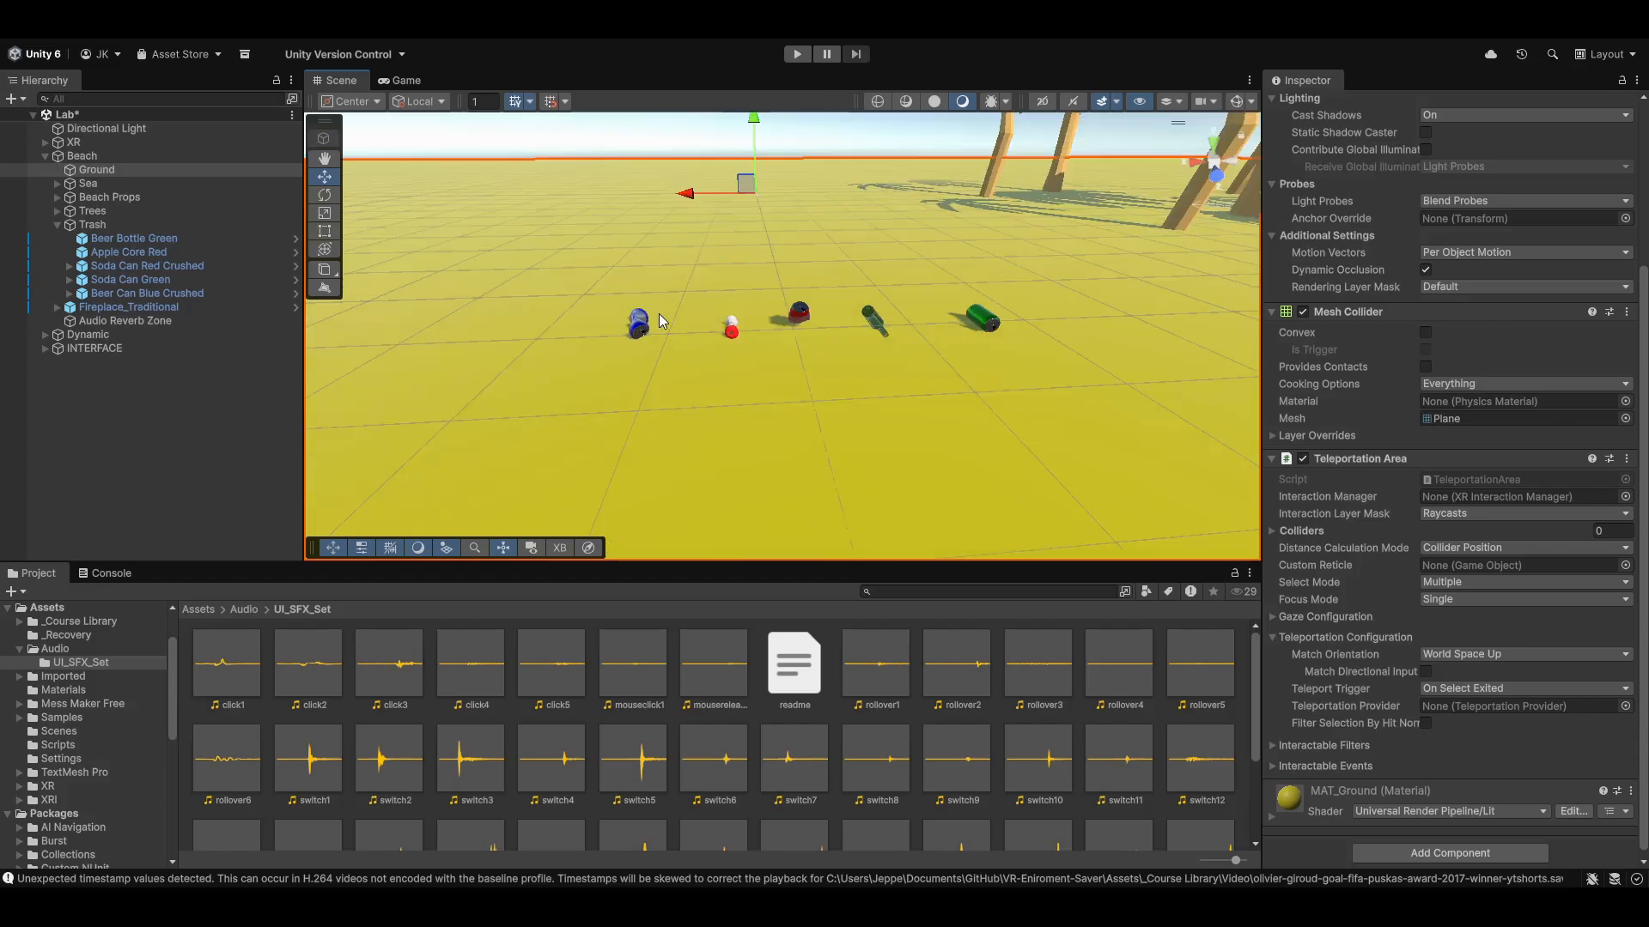
{"action": "key", "text": "w"}
{"action": "mouse_move", "coordinate": [786, 253]}
{"action": "right_mouse_down"}
{"action": "mouse_move", "coordinate": [802, 218]}
{"action": "mouse_move", "coordinate": [801, 245]}
{"action": "right_mouse_up"}
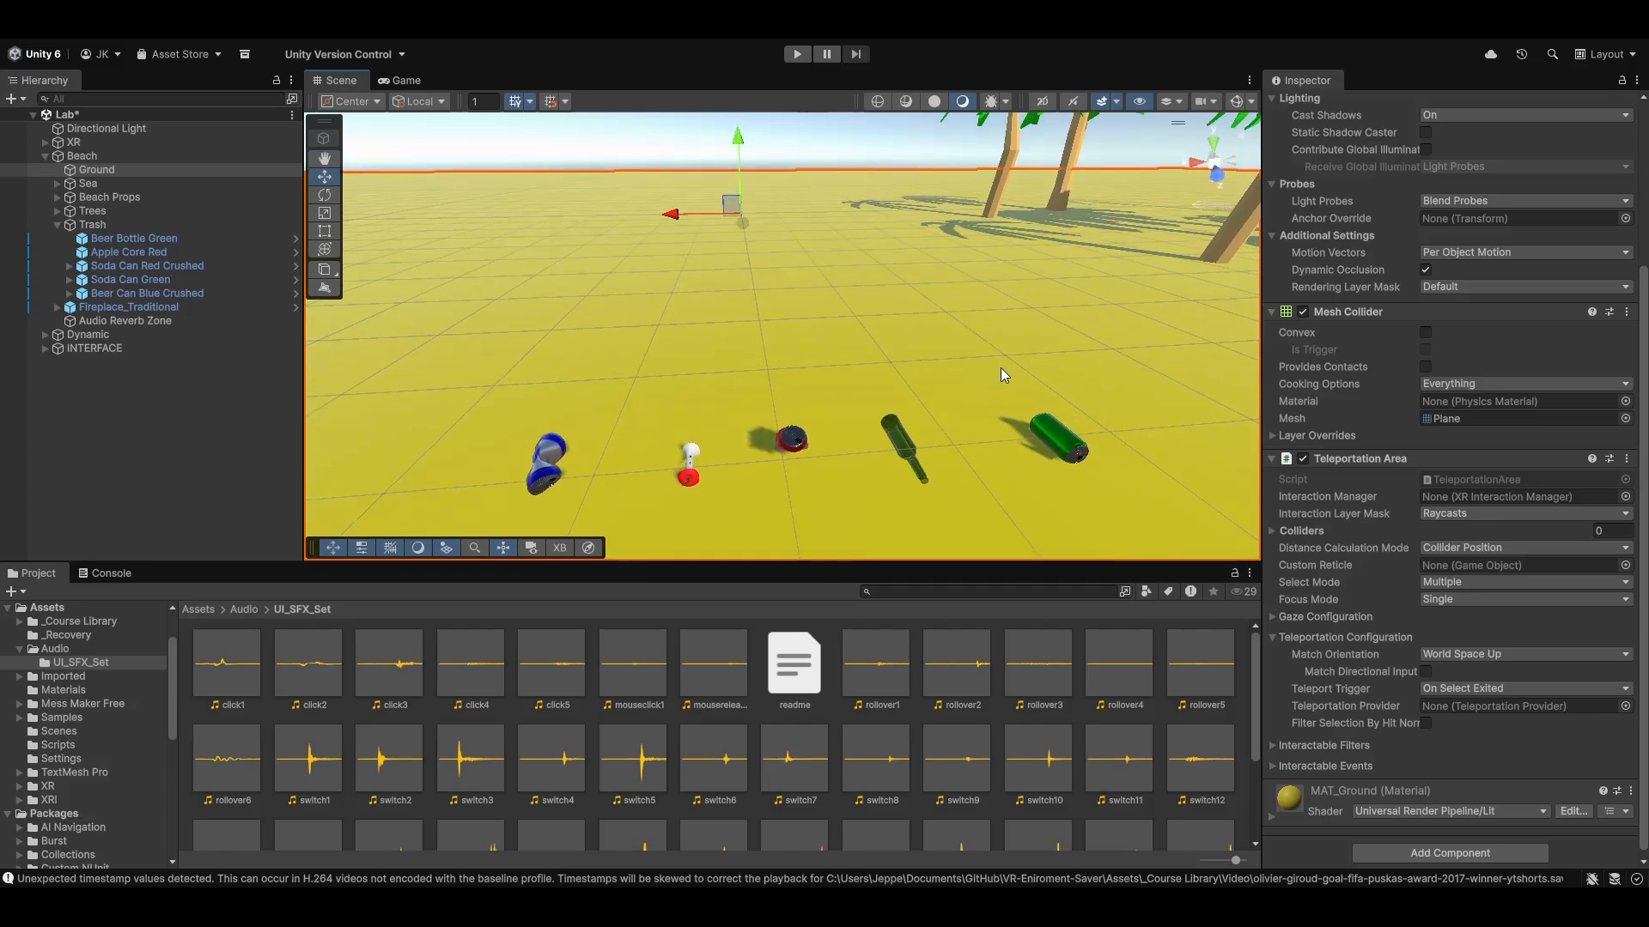
{"action": "left_click", "coordinate": [1060, 452]}
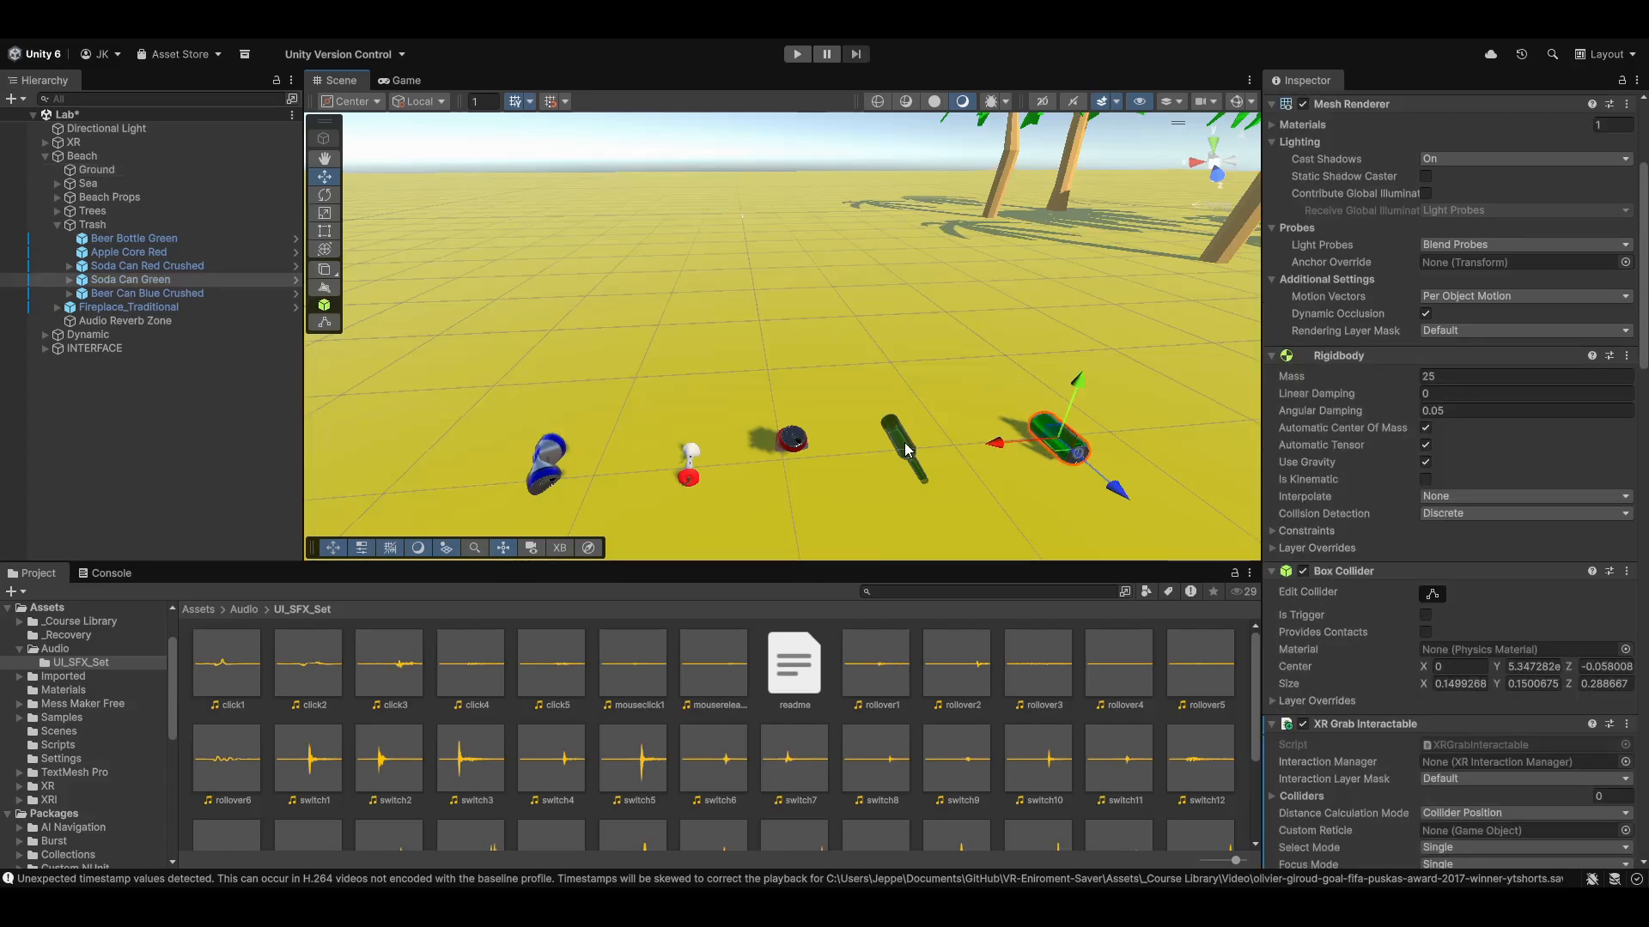
{"action": "left_click", "coordinate": [906, 450]}
{"action": "left_click", "coordinate": [690, 463]}
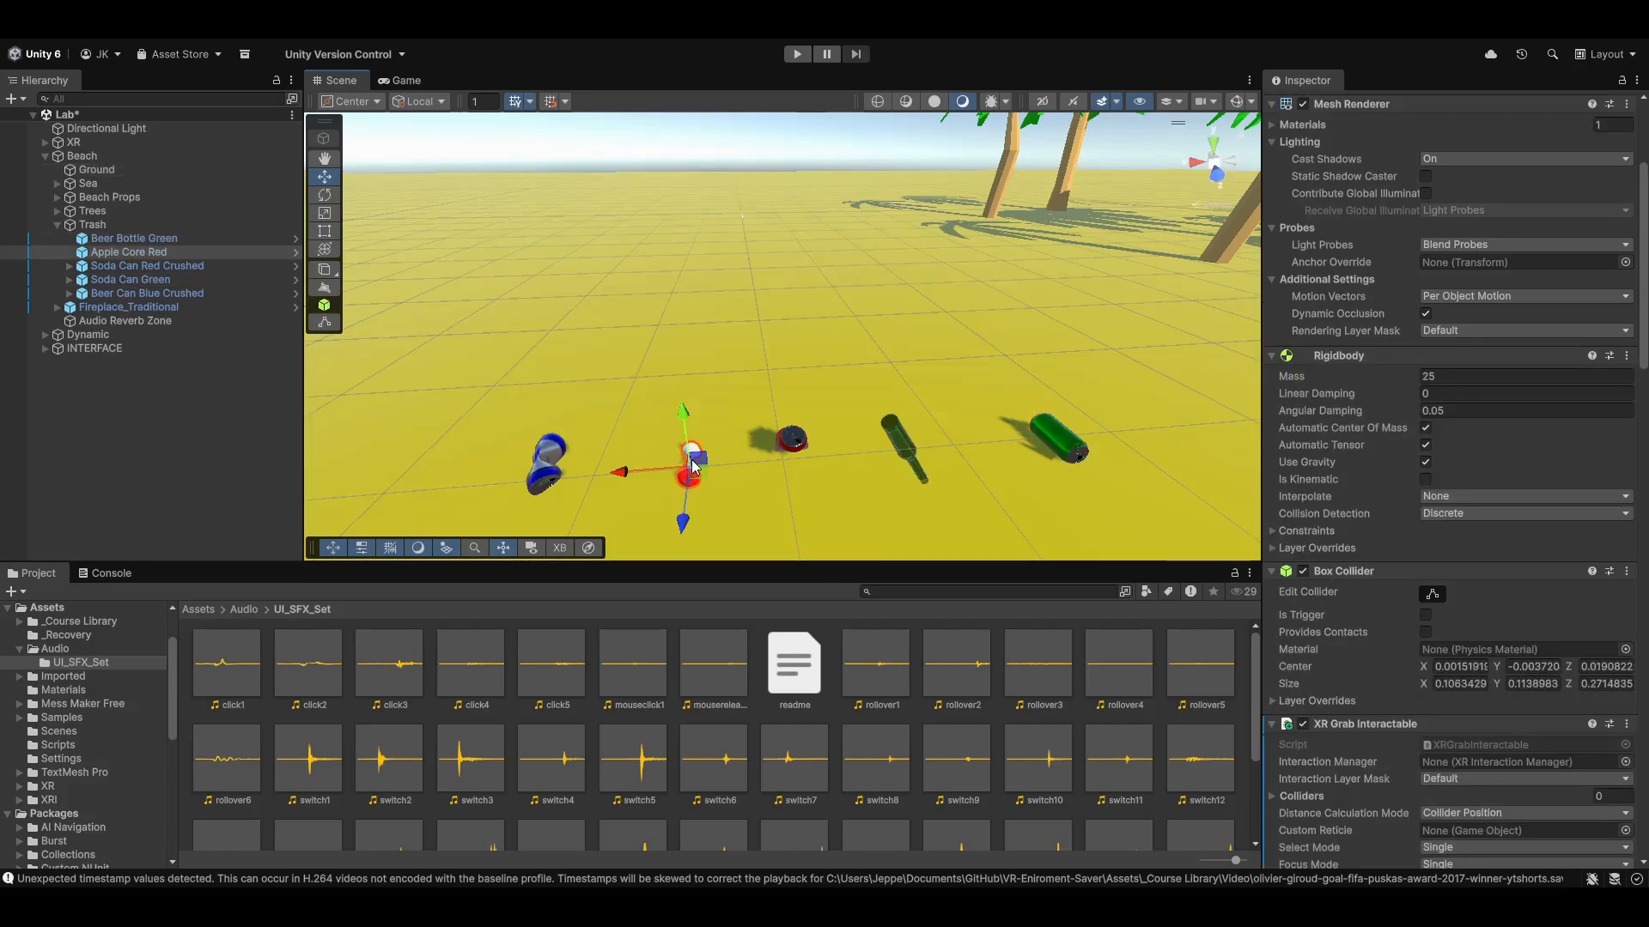
{"action": "left_click", "coordinate": [924, 364]}
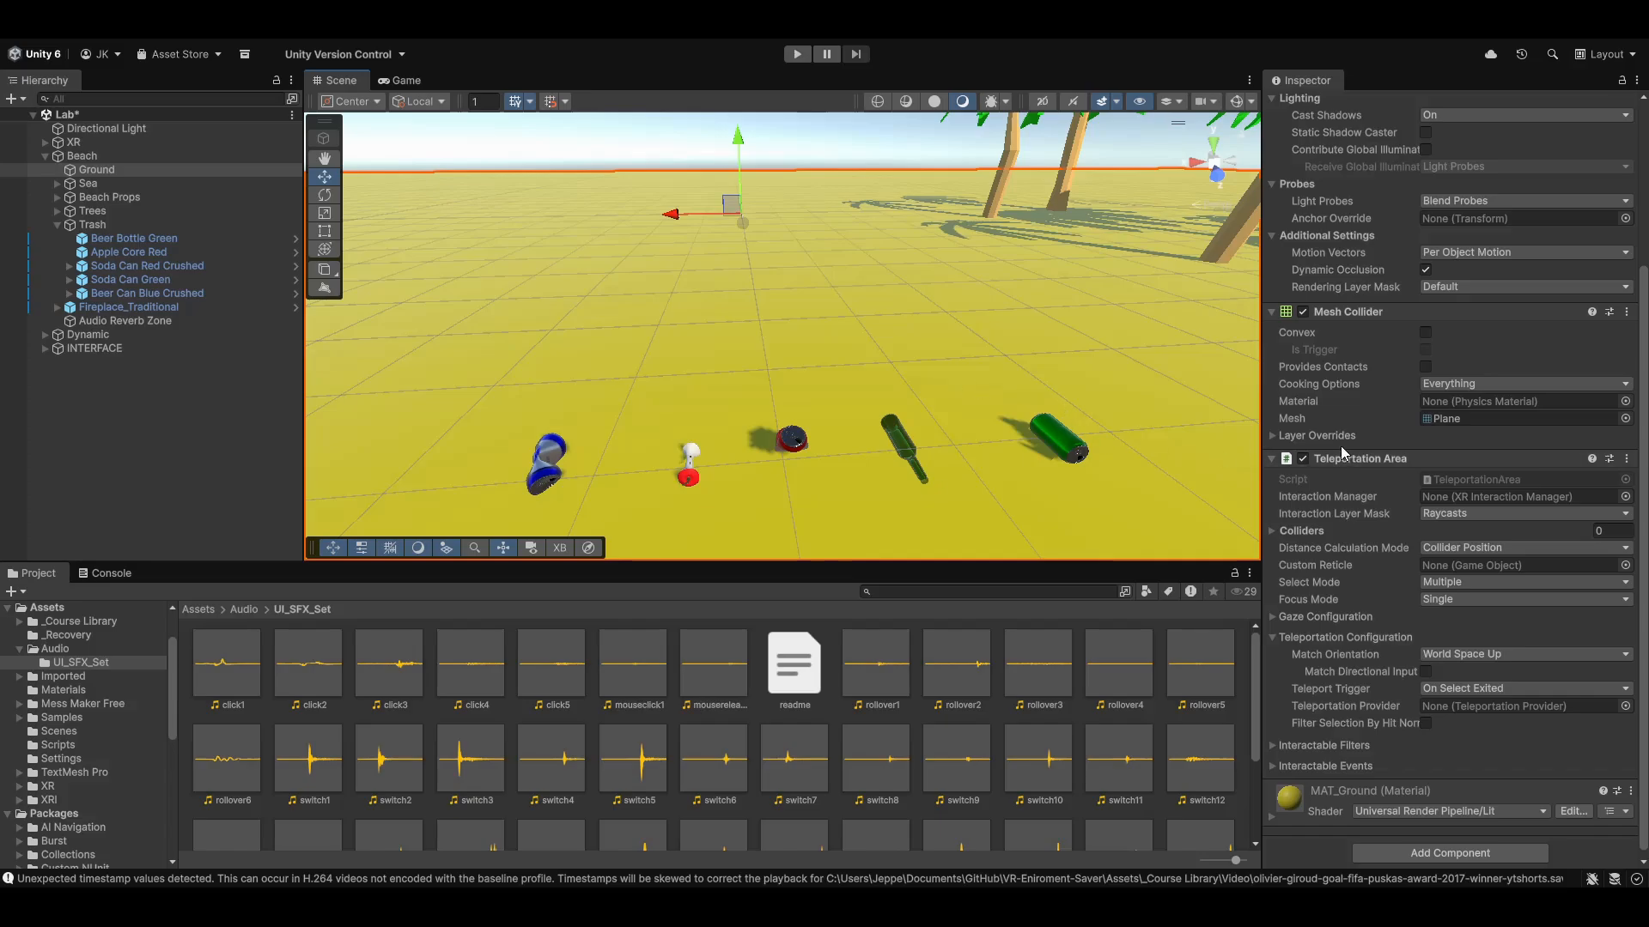
Step: Add an Audio Source component to Soda Can Green, below its XR Grab Interactable component
{"action": "left_click", "coordinate": [1056, 436]}
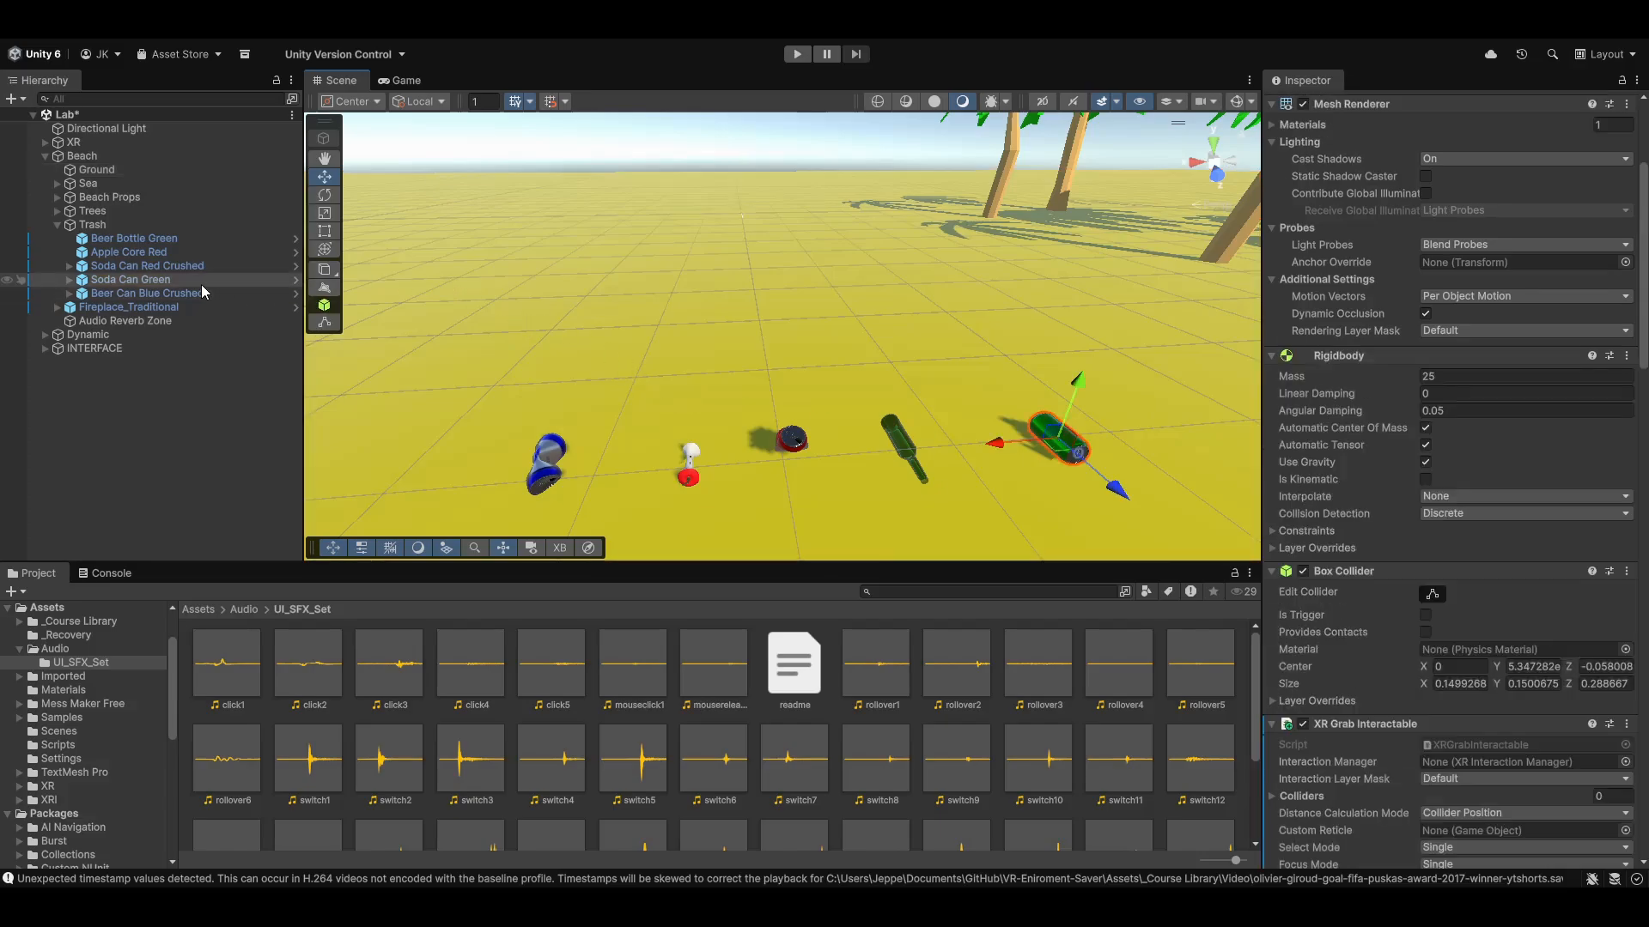
{"action": "scroll", "coordinate": [1353, 378], "scroll_direction": "down", "scroll_amount": 5}
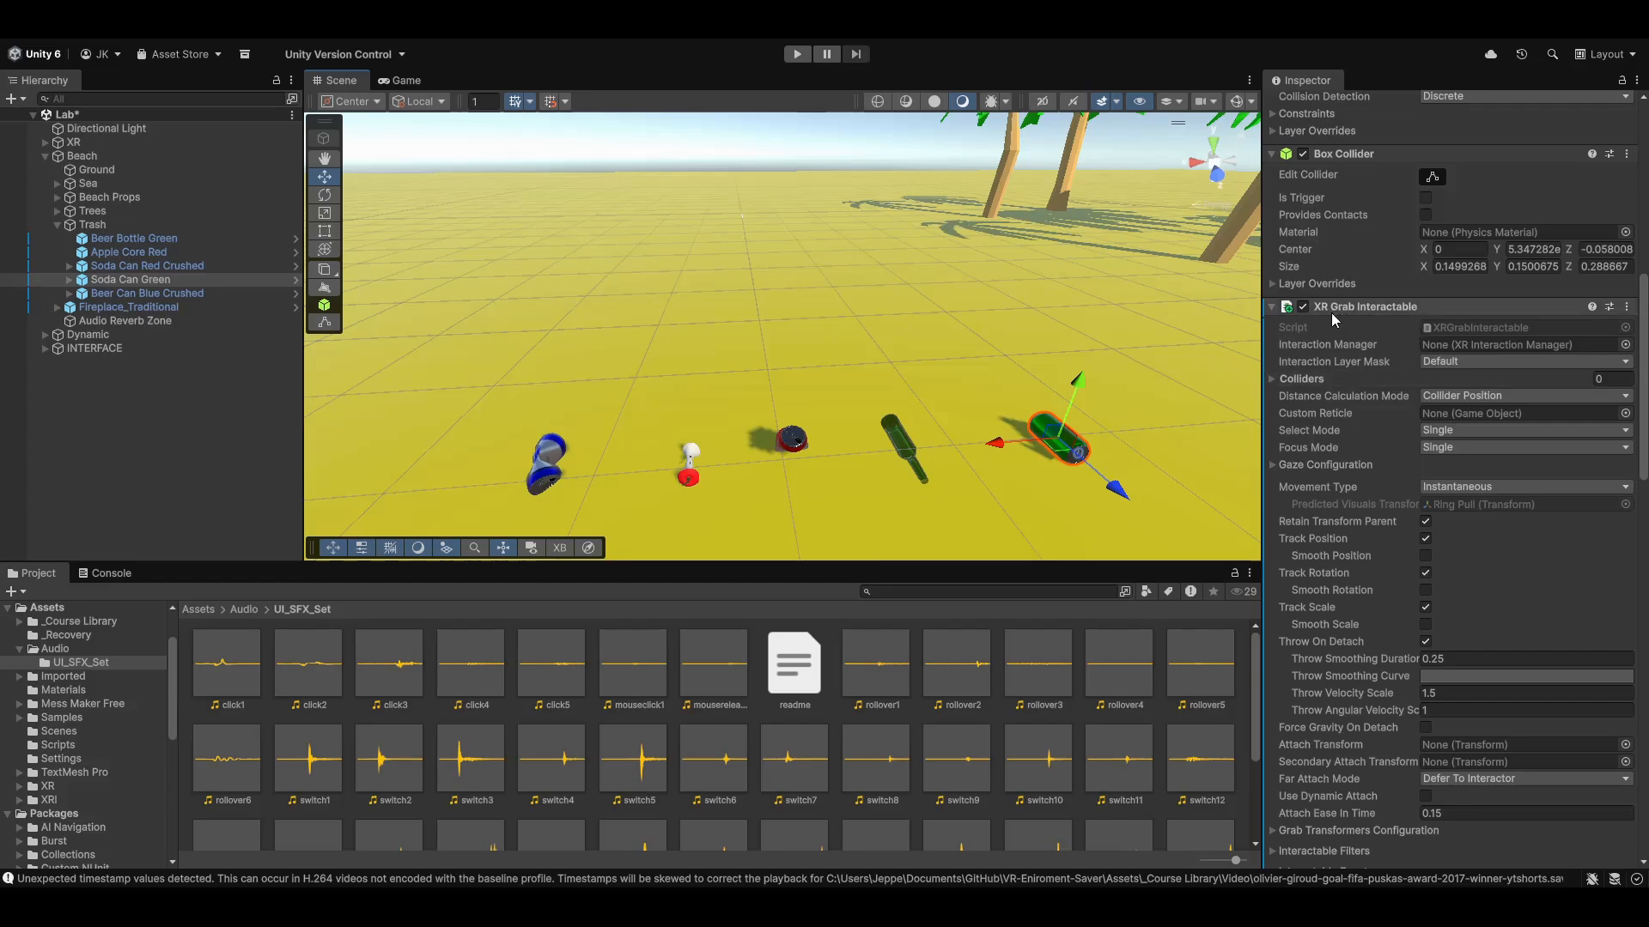
{"action": "scroll", "coordinate": [1392, 361], "scroll_direction": "down", "scroll_amount": 8}
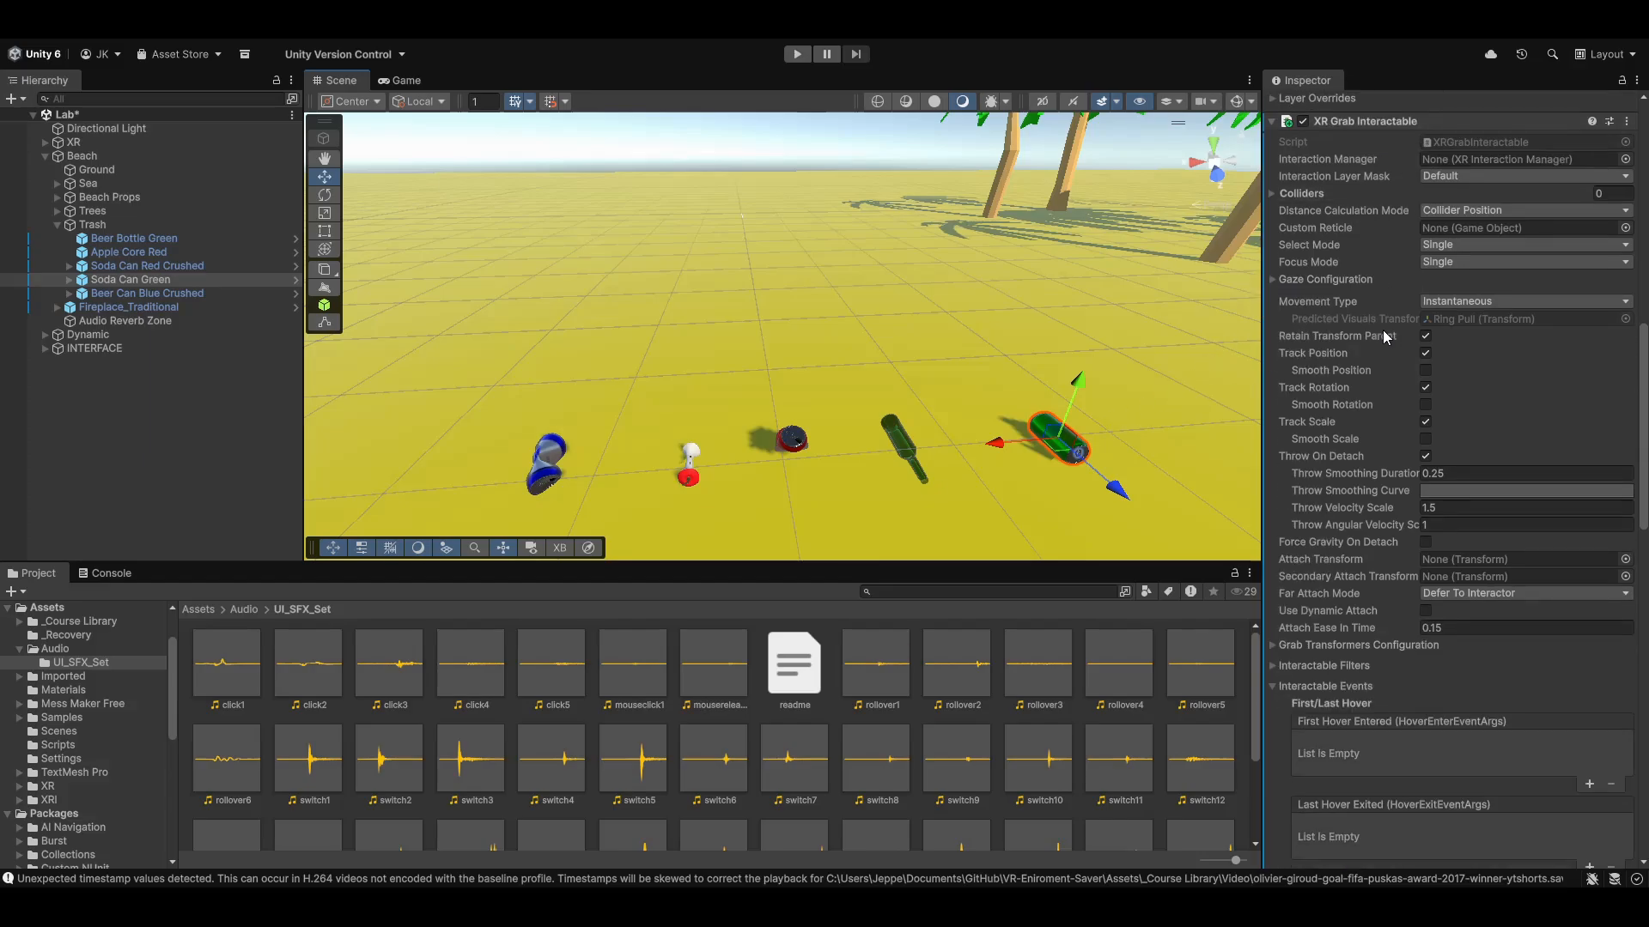
{"action": "scroll", "coordinate": [1393, 361], "scroll_direction": "down", "scroll_amount": 18}
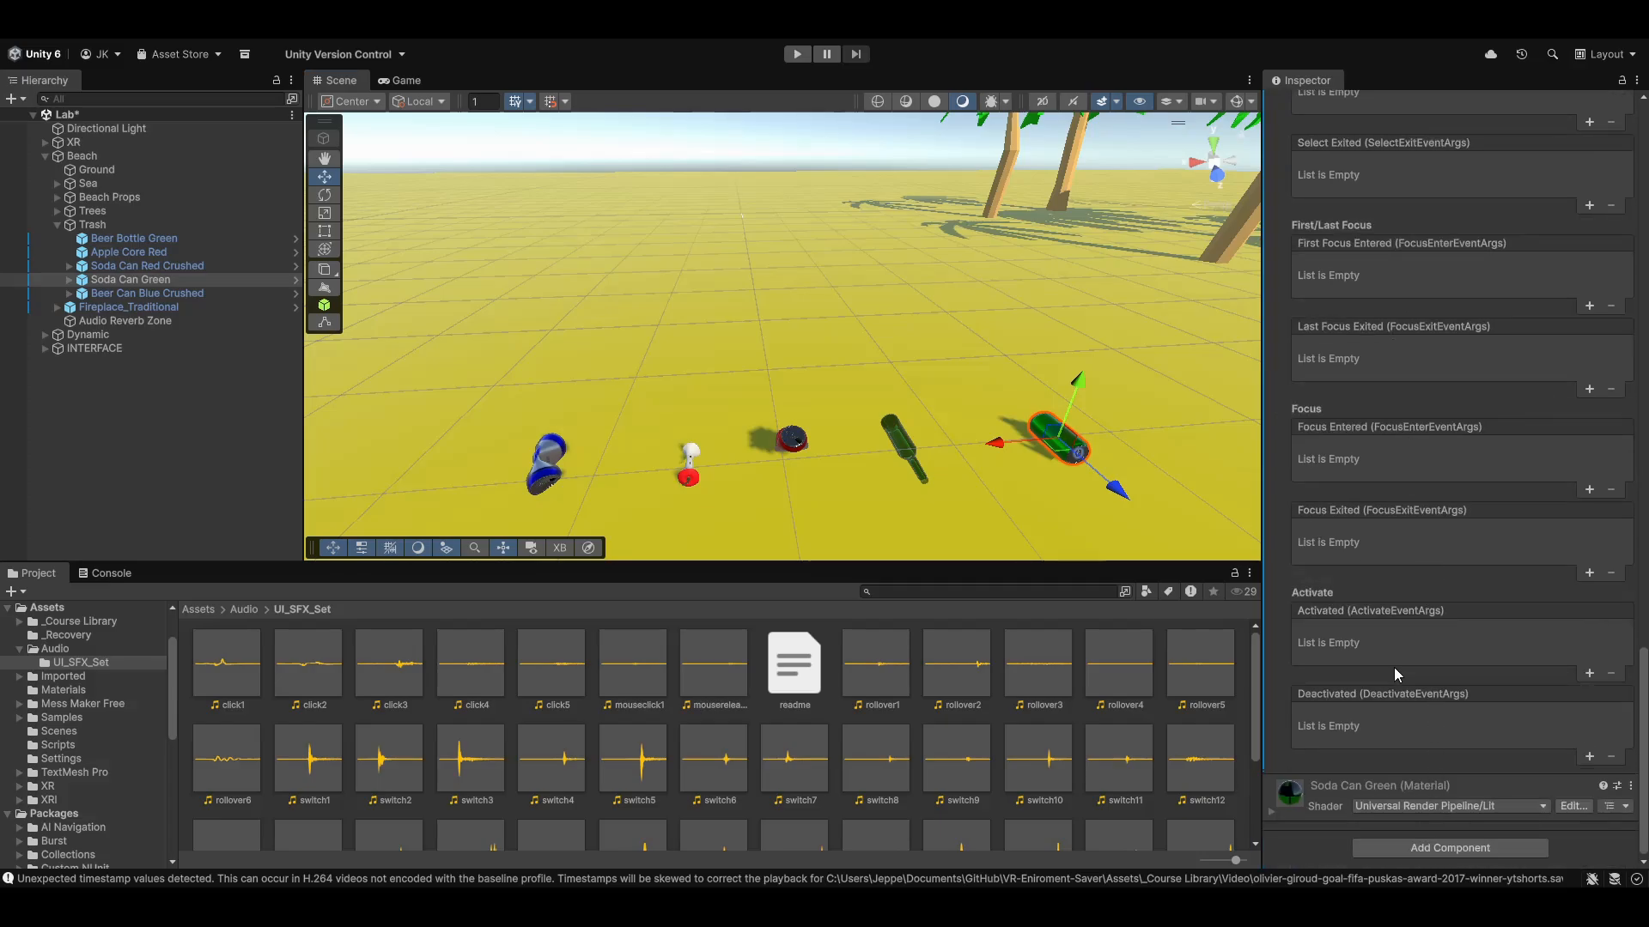
{"action": "left_click", "coordinate": [1393, 668]}
{"action": "scroll", "coordinate": [1424, 699], "scroll_direction": "down", "scroll_amount": 7}
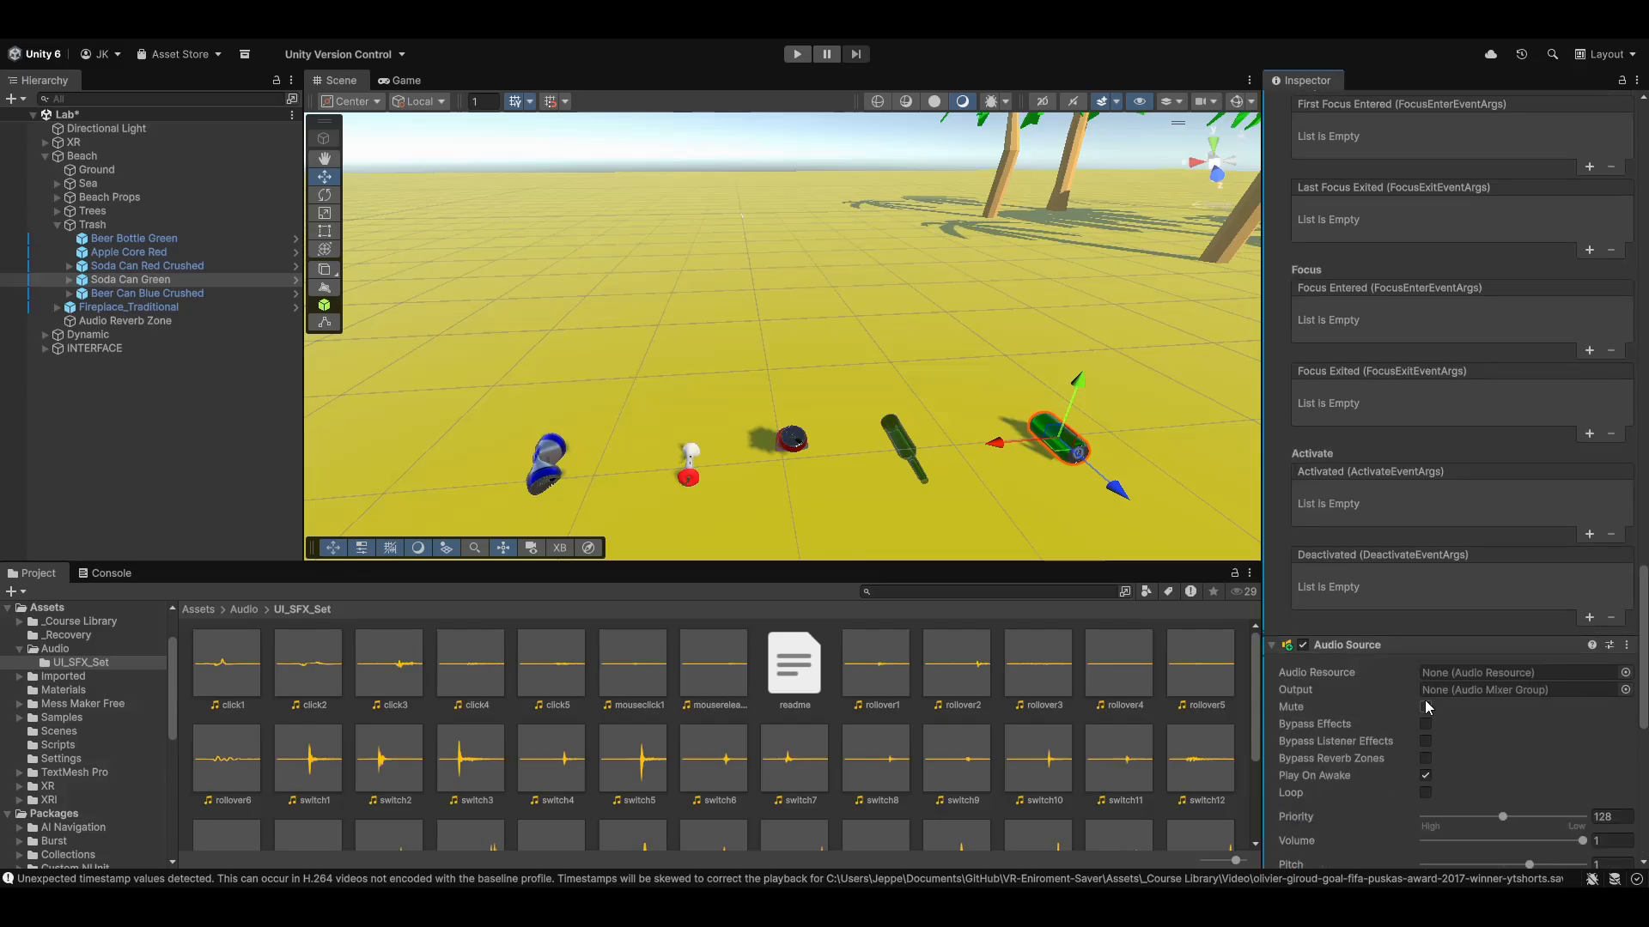
Step: Configure the green soda can's Audio Source with the Trash dump clip, Play On Awake off and Spatial Blend at 1
{"action": "left_click", "coordinate": [245, 611]}
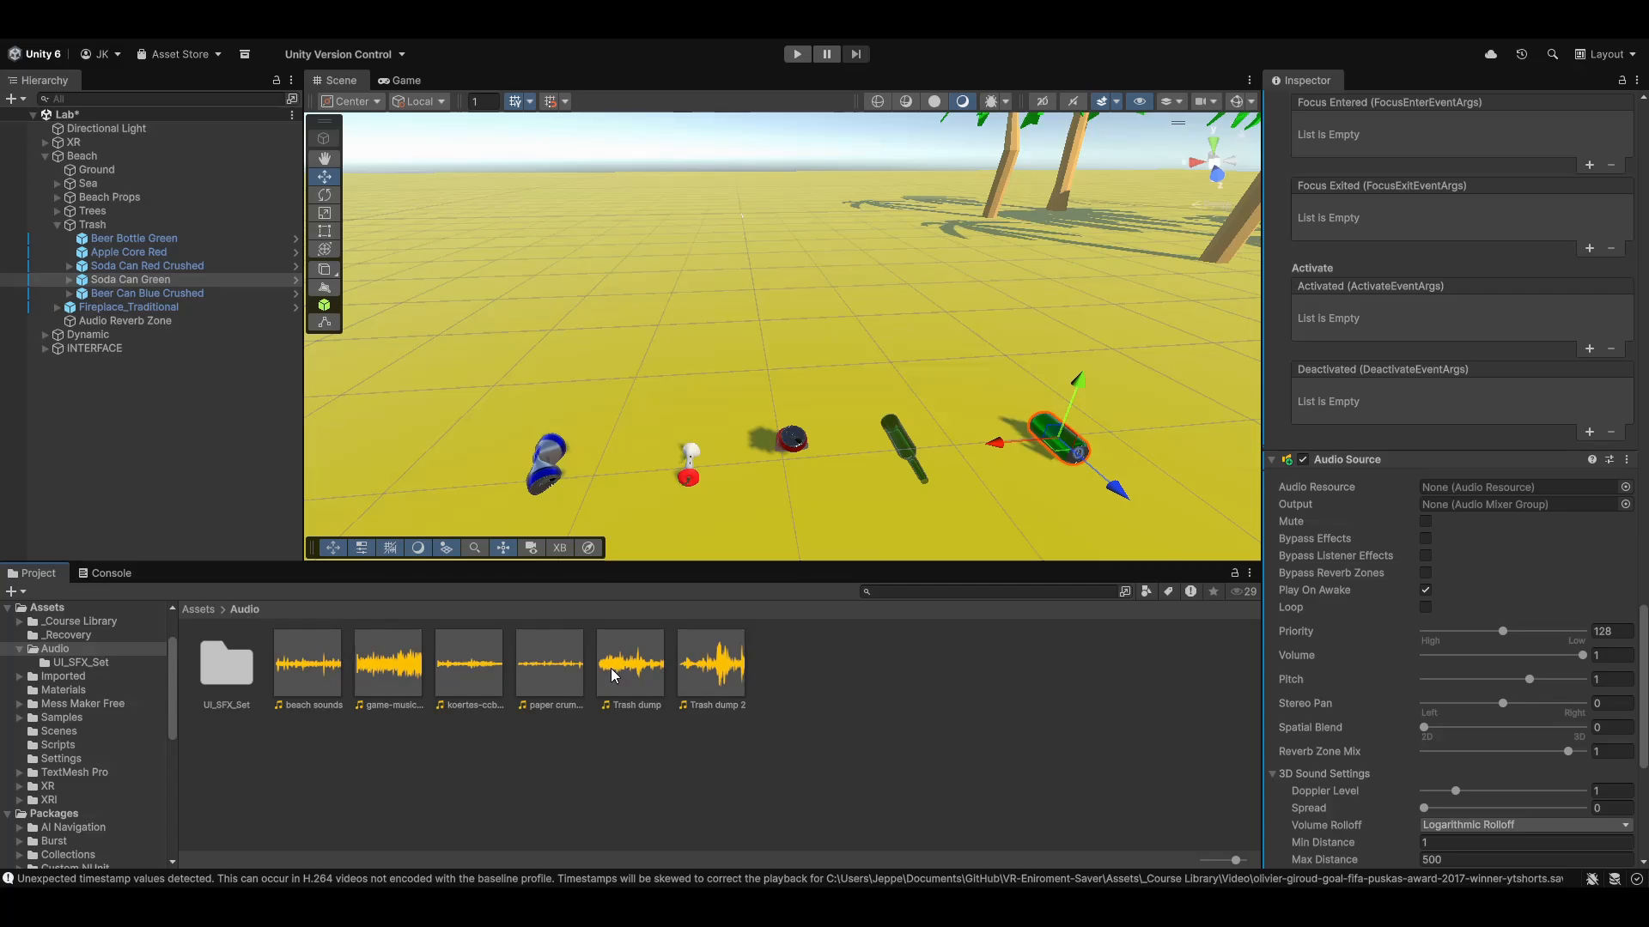
{"action": "left_click_drag", "start_coordinate": [616, 676], "coordinate": [1455, 493]}
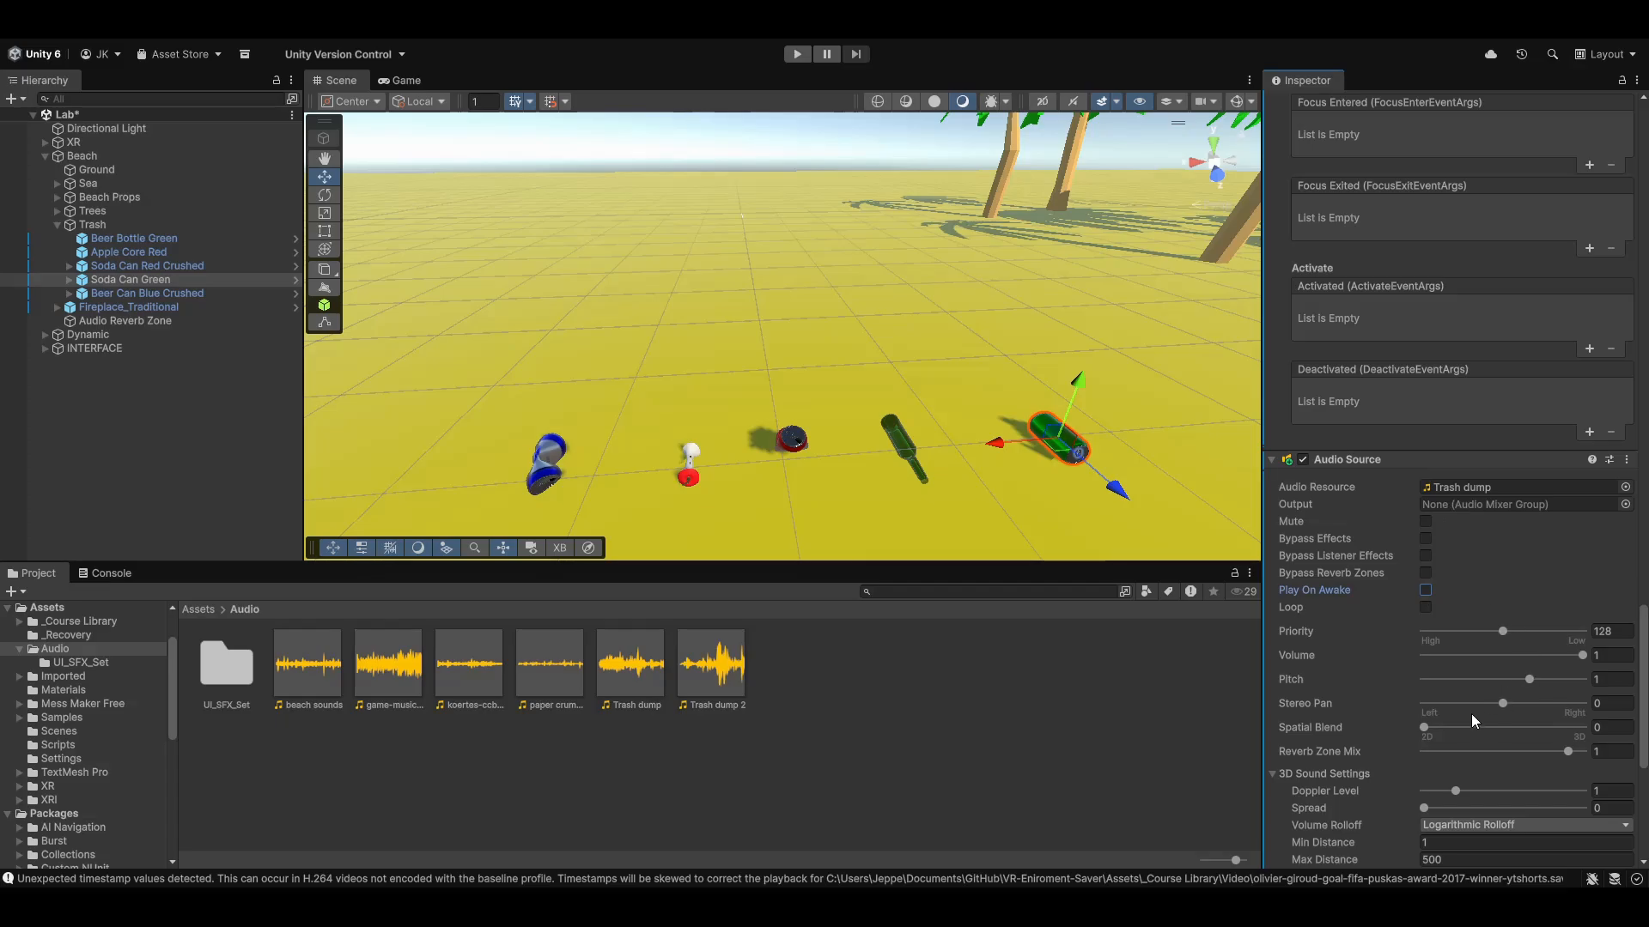
{"action": "left_click_drag", "start_coordinate": [1425, 726], "coordinate": [1630, 729]}
{"action": "left_click", "coordinate": [1234, 99]}
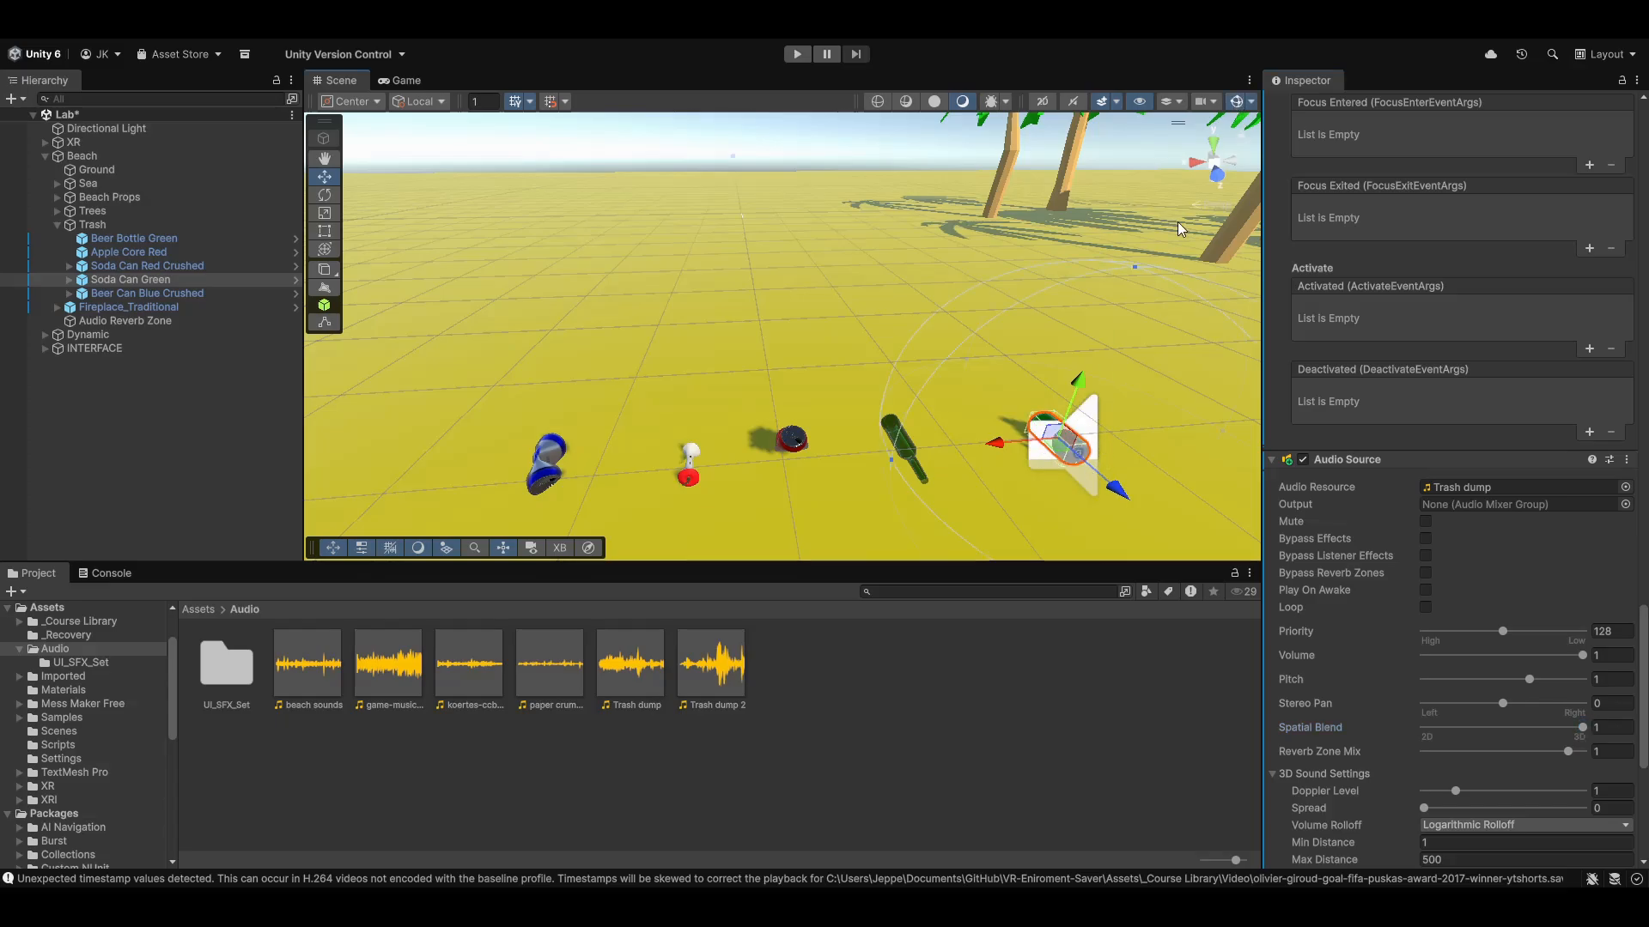
{"action": "left_click", "coordinate": [1233, 99]}
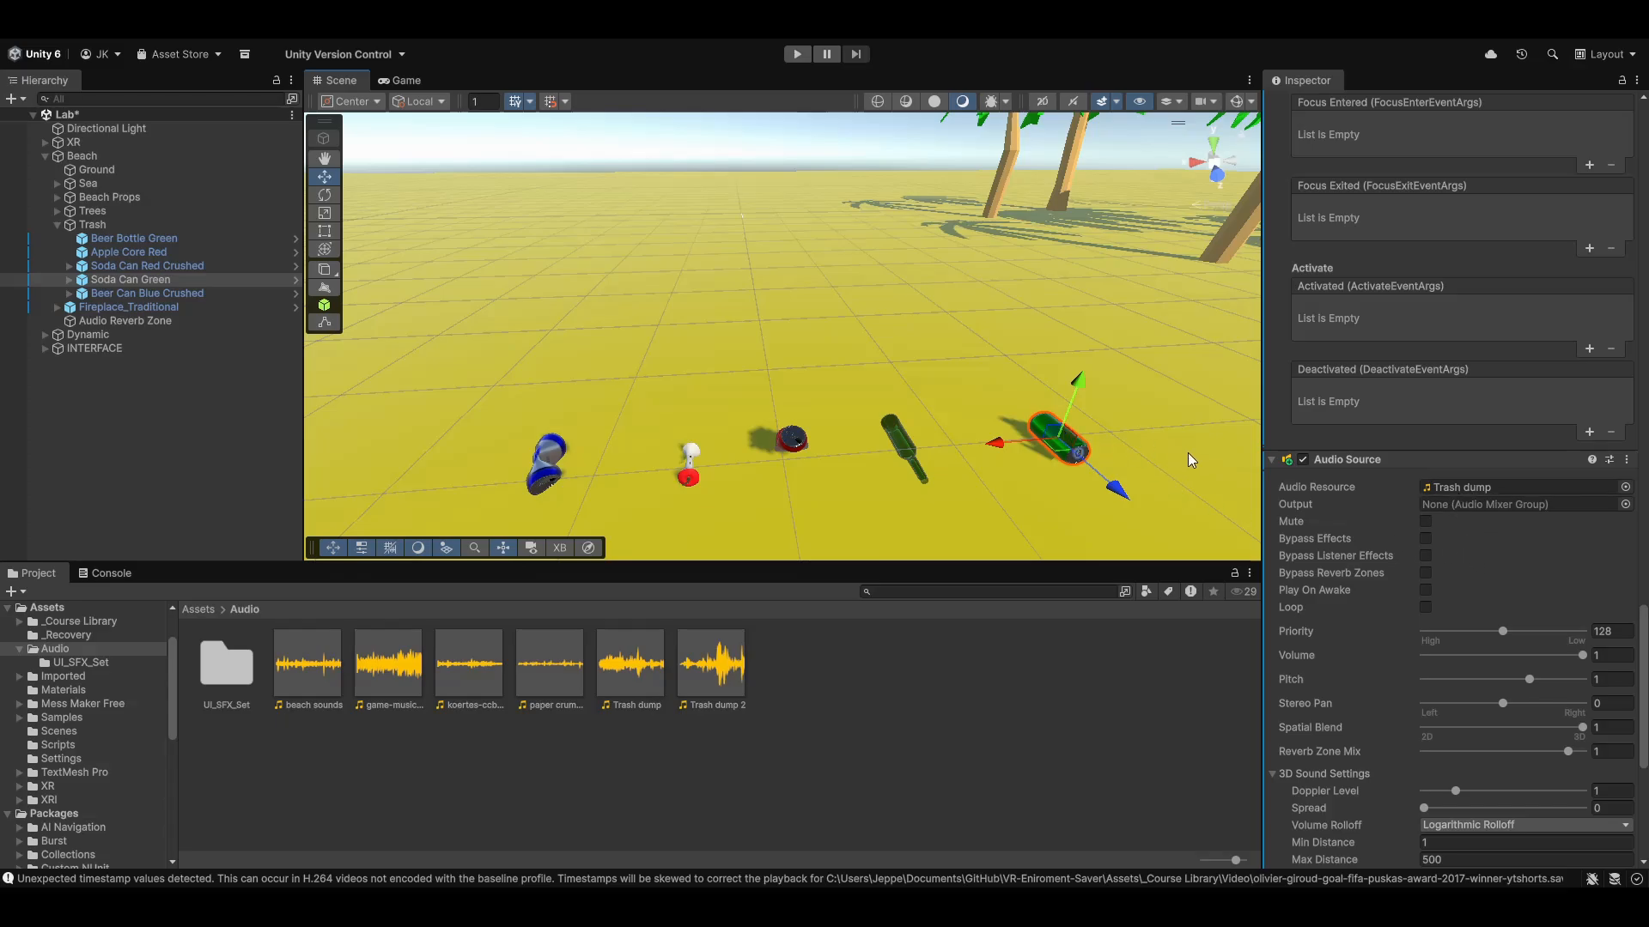
Step: Review the hover and select Interactable Events in the green soda can's XR Grab Interactable component
{"action": "scroll", "coordinate": [1439, 524], "scroll_direction": "up", "scroll_amount": 3}
{"action": "scroll", "coordinate": [1439, 524], "scroll_direction": "up", "scroll_amount": 15}
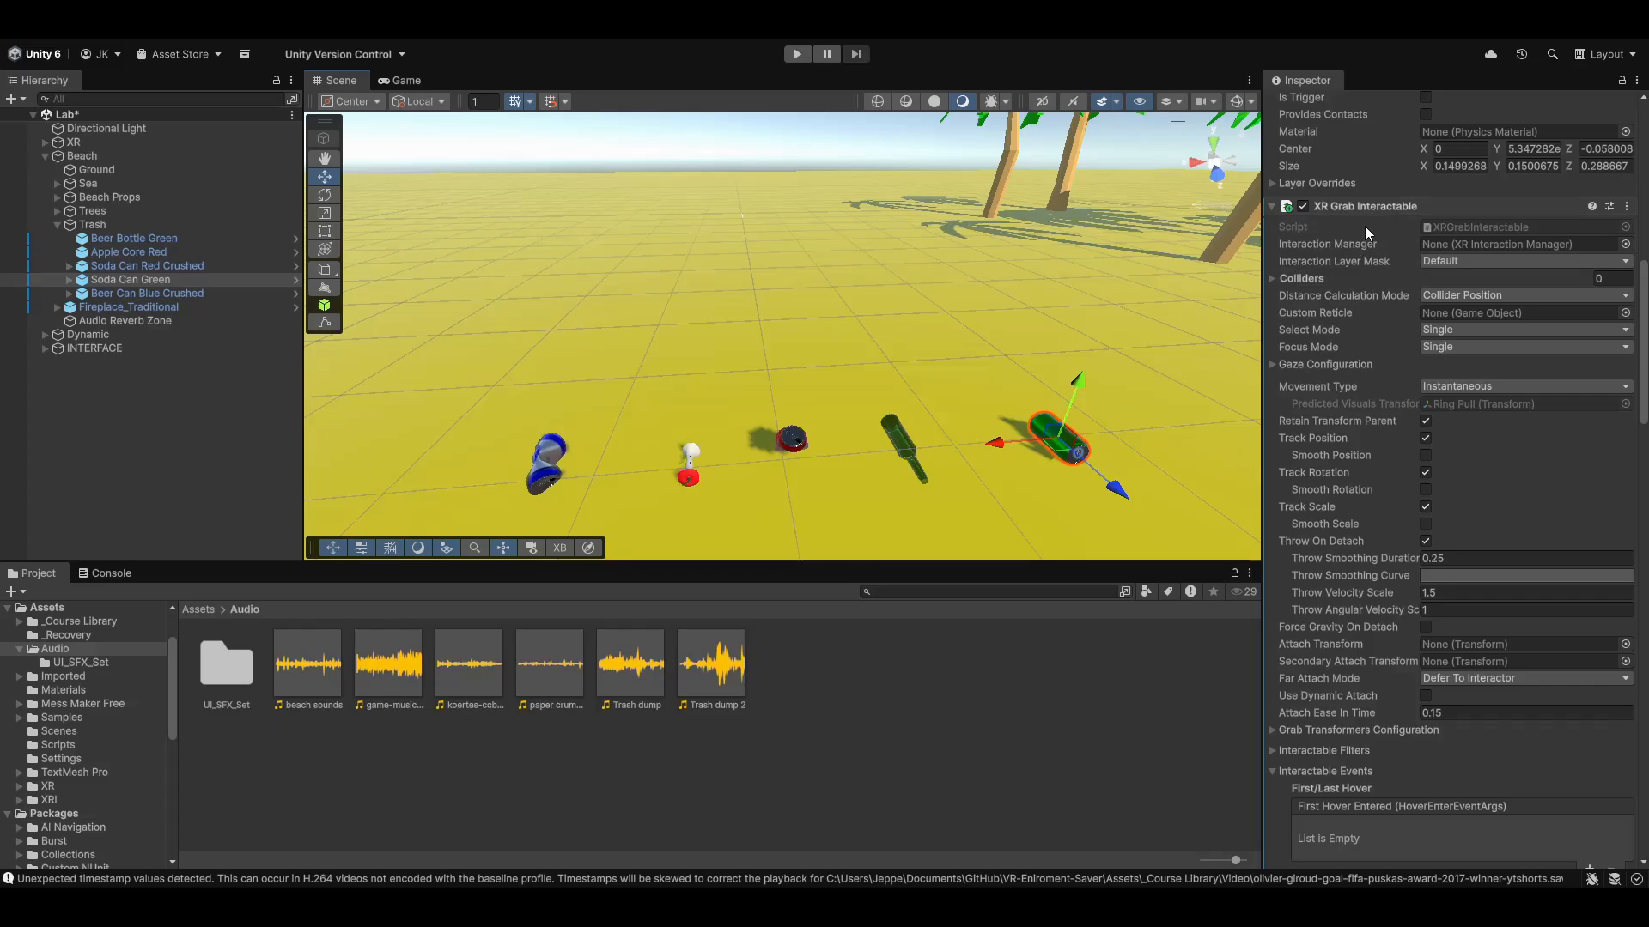
{"action": "scroll", "coordinate": [1374, 277], "scroll_direction": "down", "scroll_amount": 7}
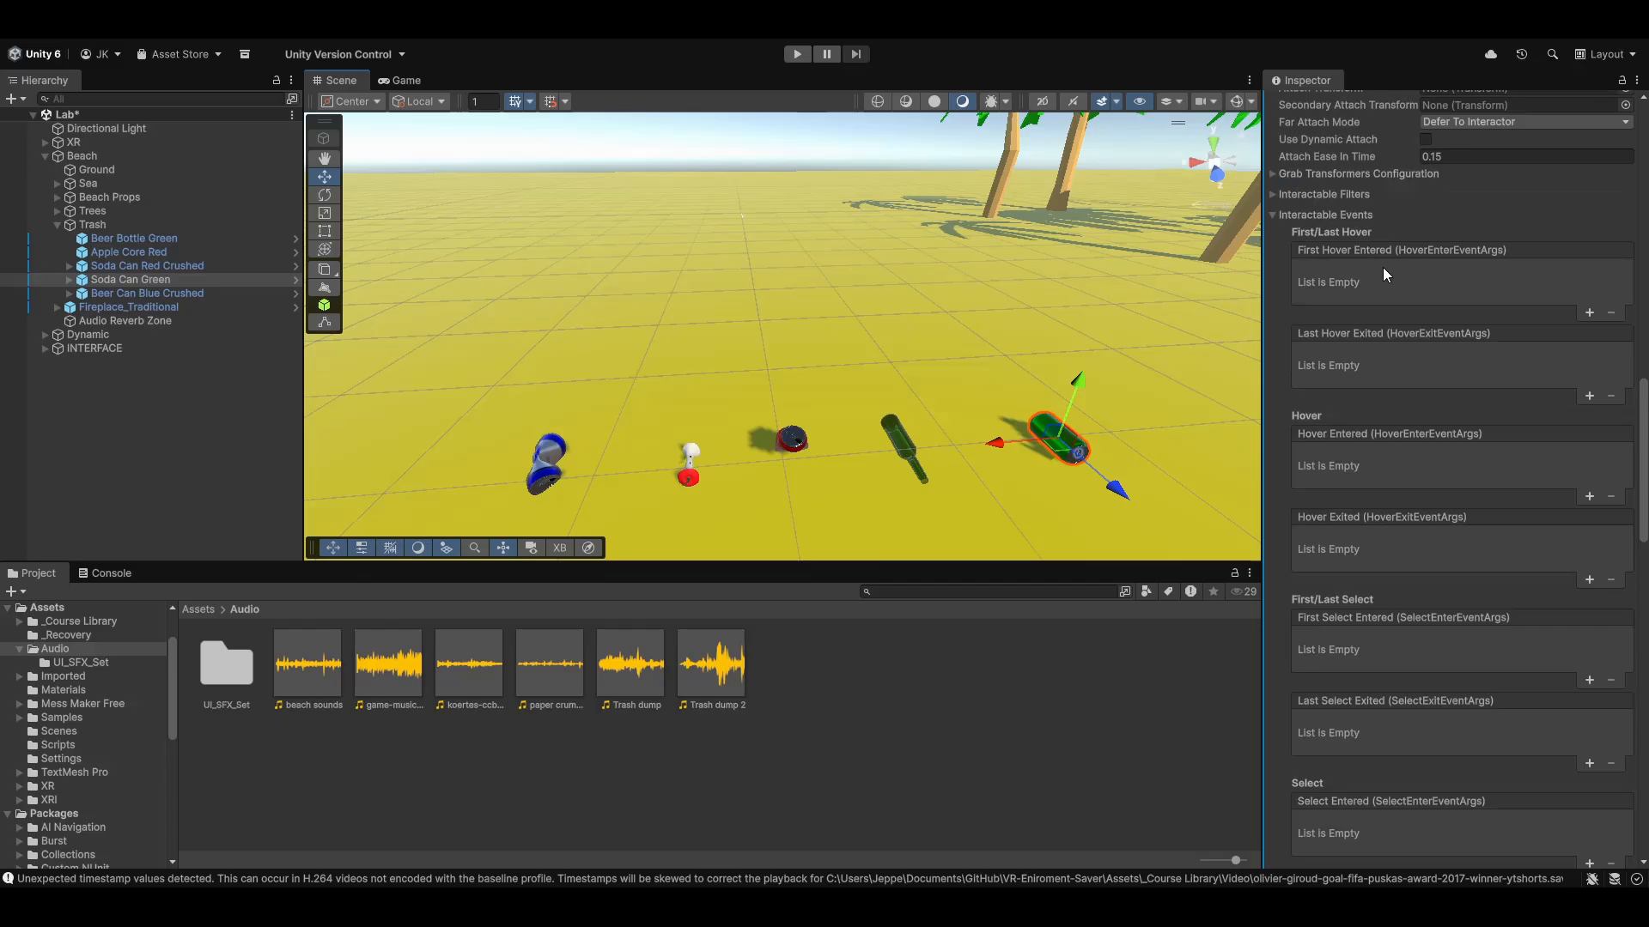
{"action": "left_click", "coordinate": [1272, 215]}
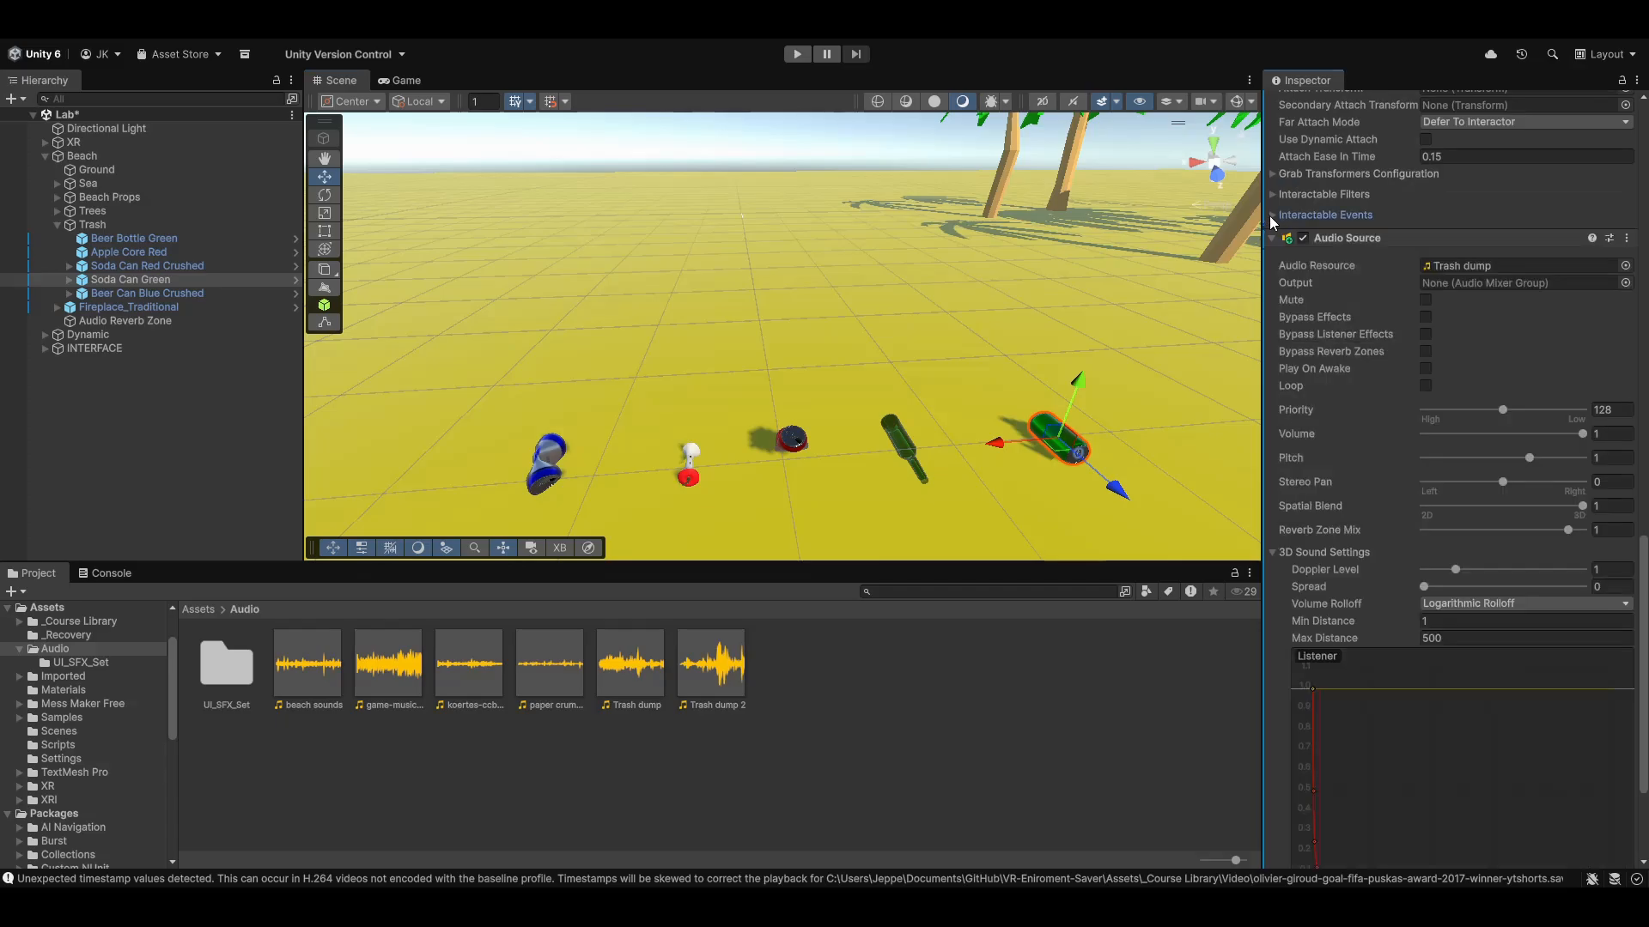
{"action": "left_click", "coordinate": [1273, 215]}
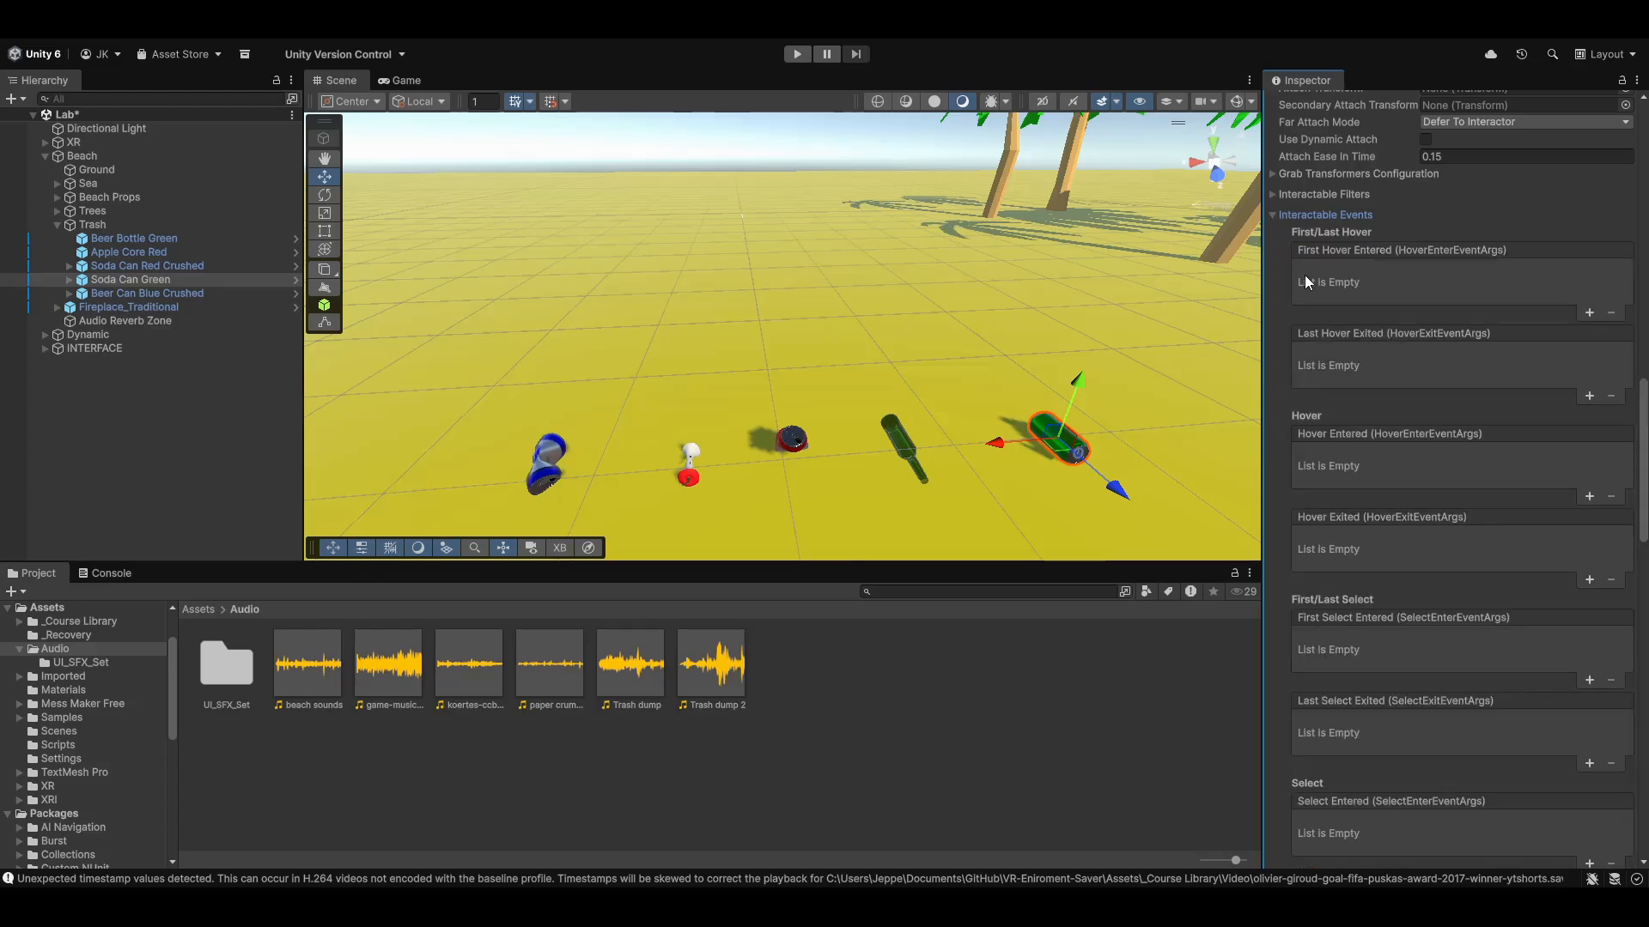
{"action": "scroll", "coordinate": [1365, 334], "scroll_direction": "up", "scroll_amount": 2}
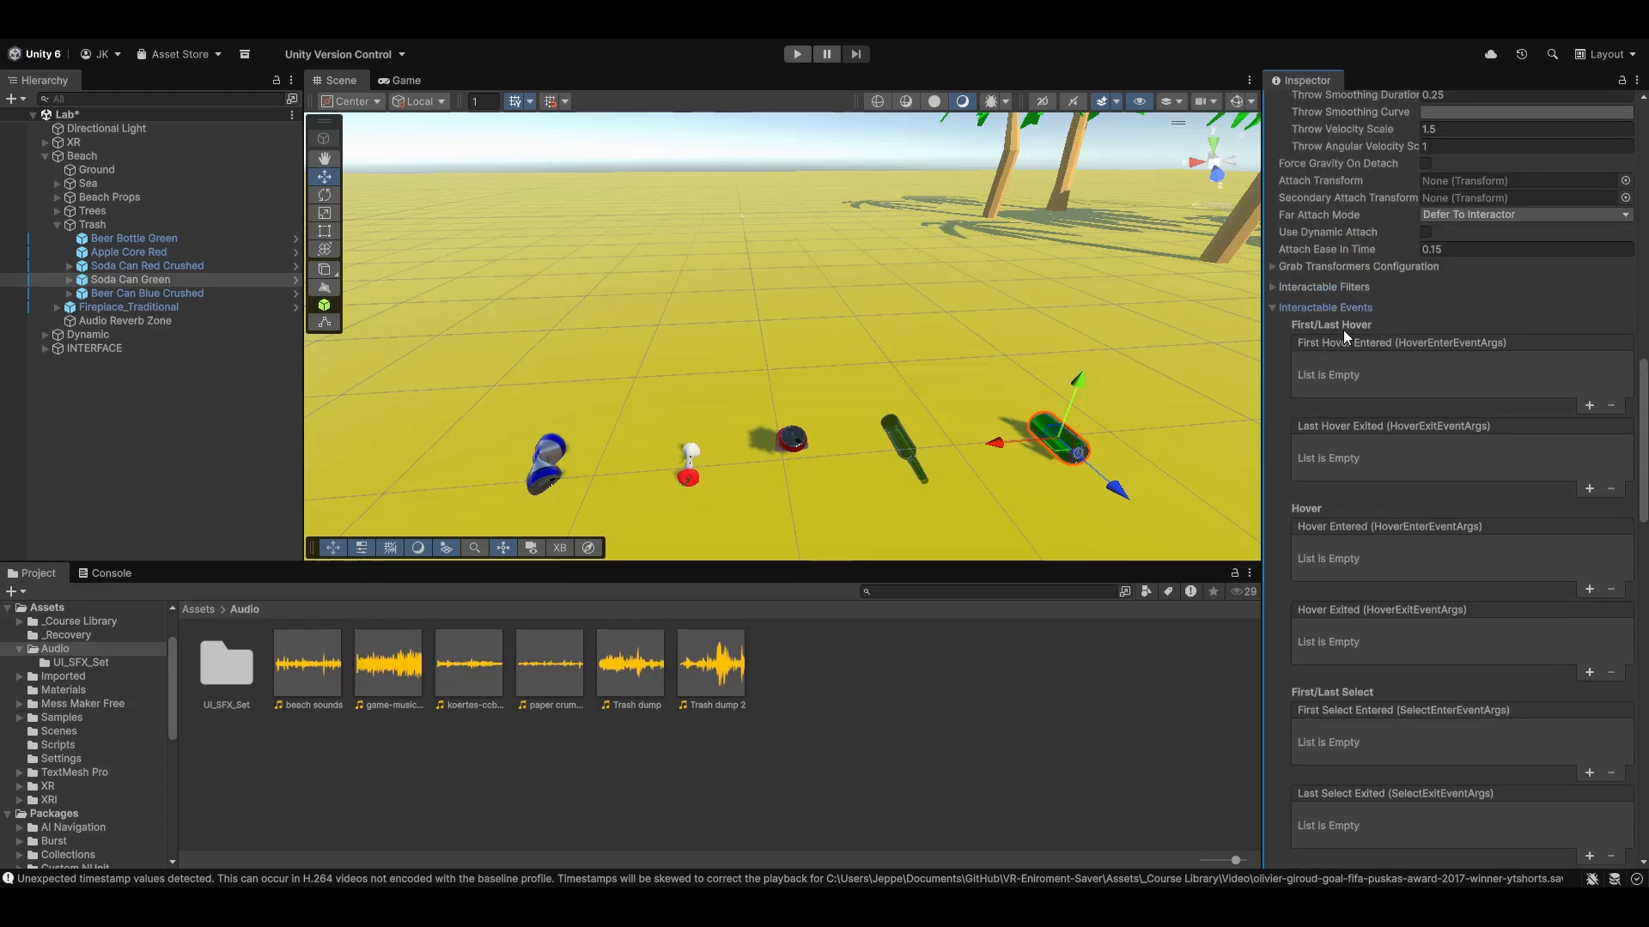
{"action": "scroll", "coordinate": [1338, 445], "scroll_direction": "down", "scroll_amount": 2}
{"action": "scroll", "coordinate": [1321, 425], "scroll_direction": "down", "scroll_amount": 2}
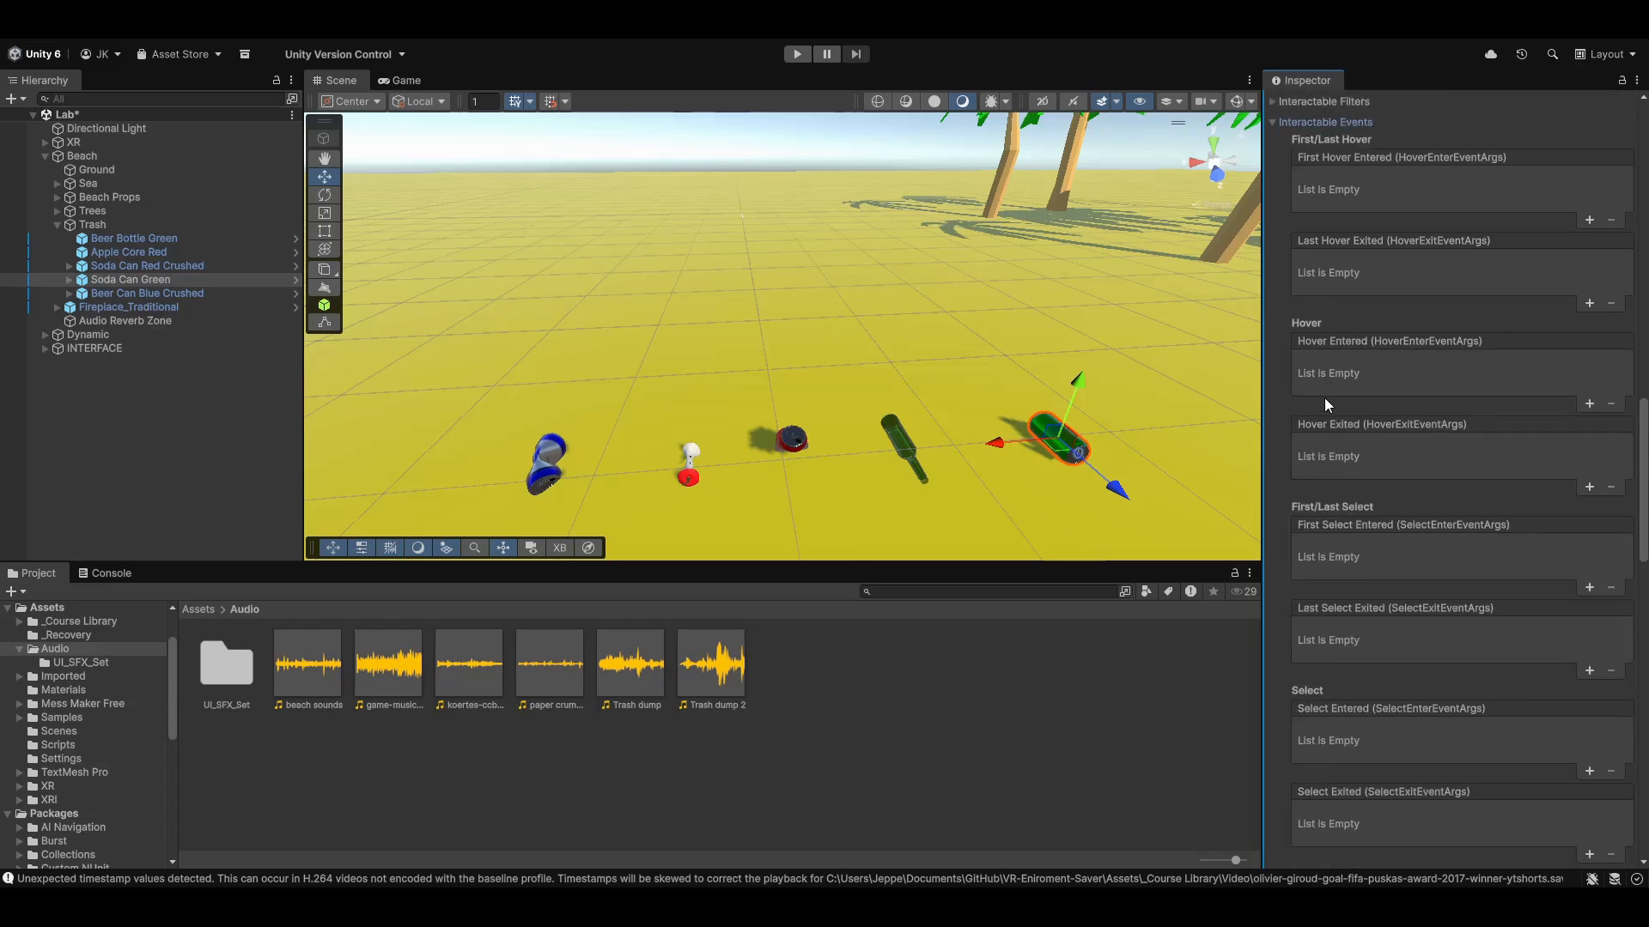
{"action": "scroll", "coordinate": [1342, 425], "scroll_direction": "down", "scroll_amount": 2}
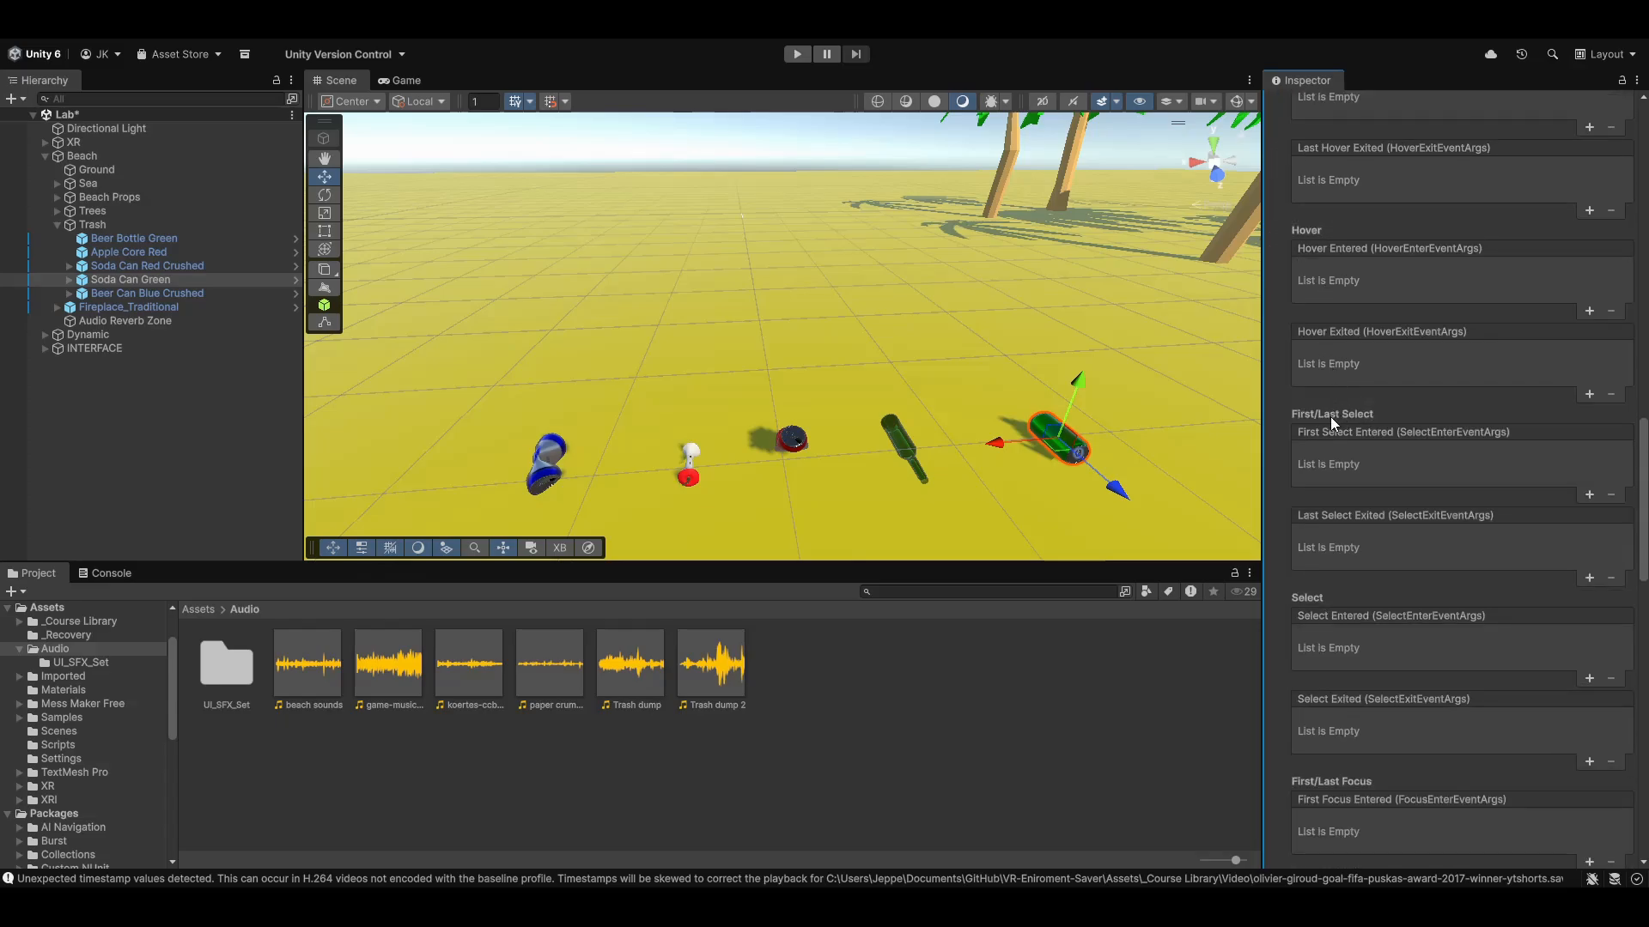
{"action": "scroll", "coordinate": [1327, 416], "scroll_direction": "down", "scroll_amount": 1}
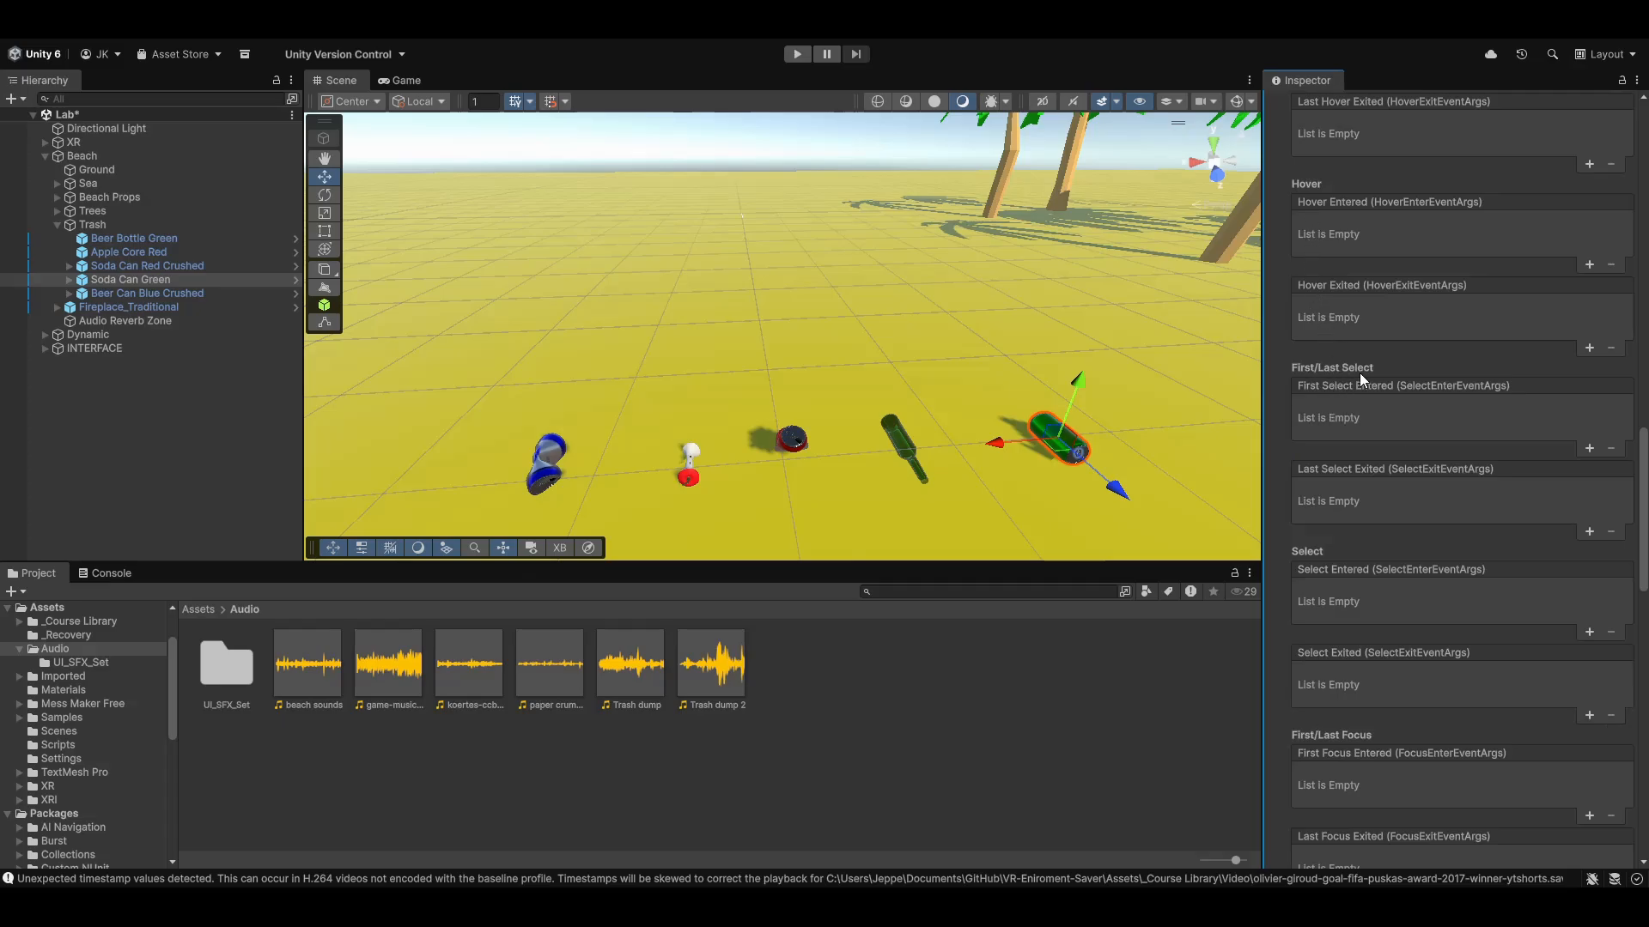
Step: Add a Select Entered event to Soda Can Green's XR Grab Interactable and assign the can itself as the event's target object
{"action": "scroll", "coordinate": [1327, 562], "scroll_direction": "down", "scroll_amount": 2}
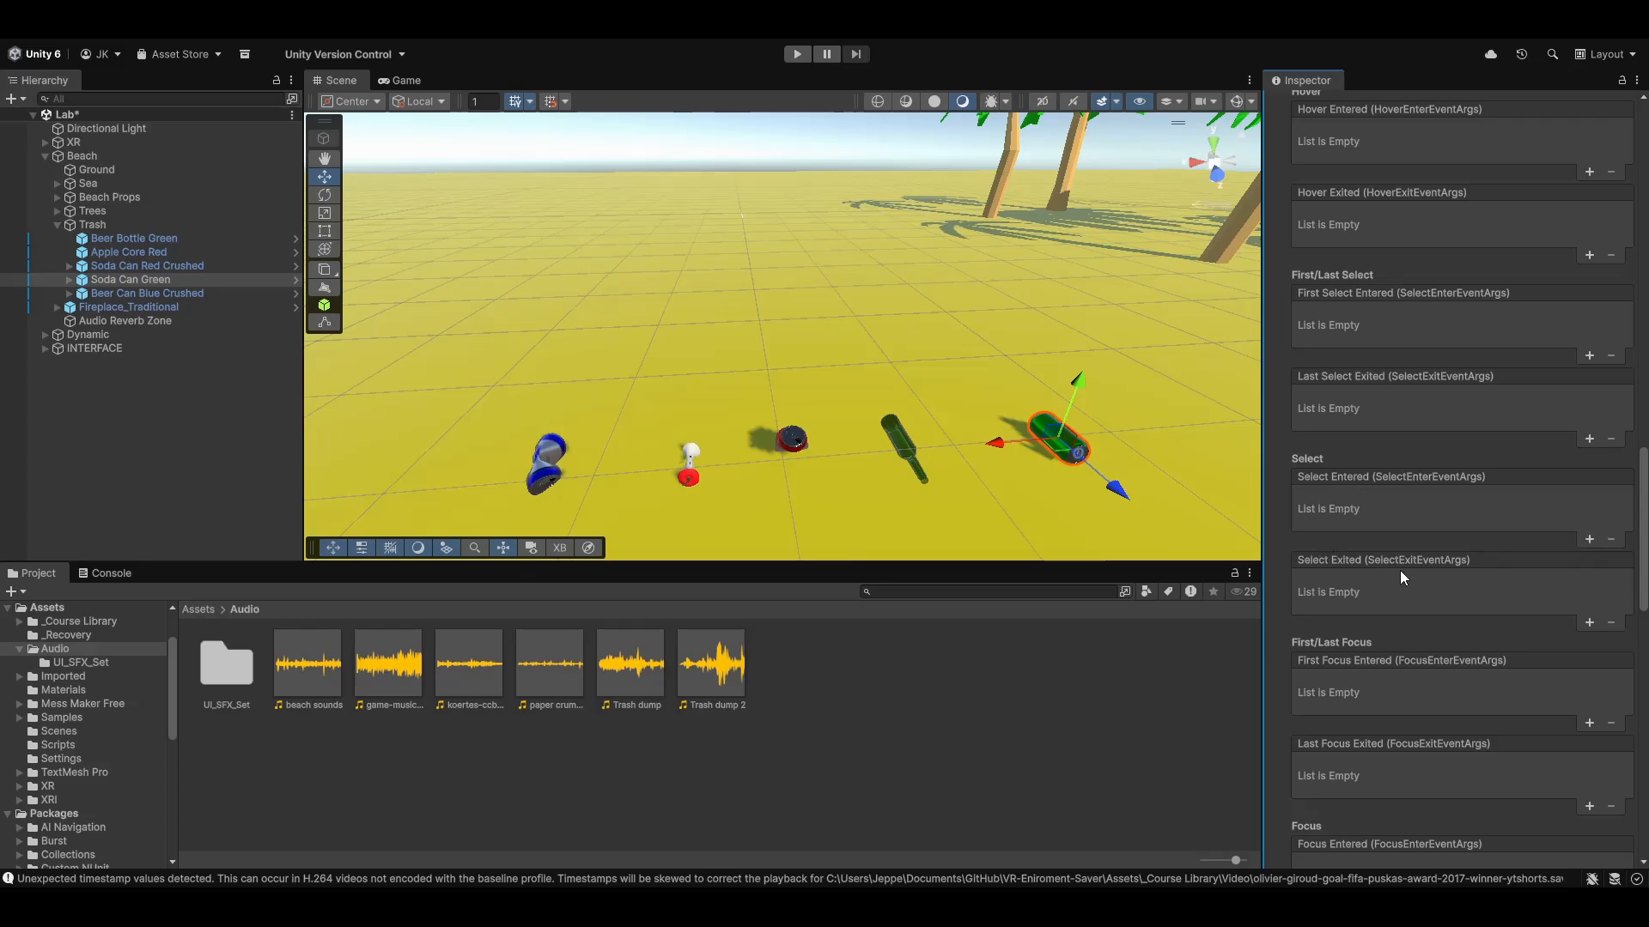
{"action": "left_click", "coordinate": [1588, 538]}
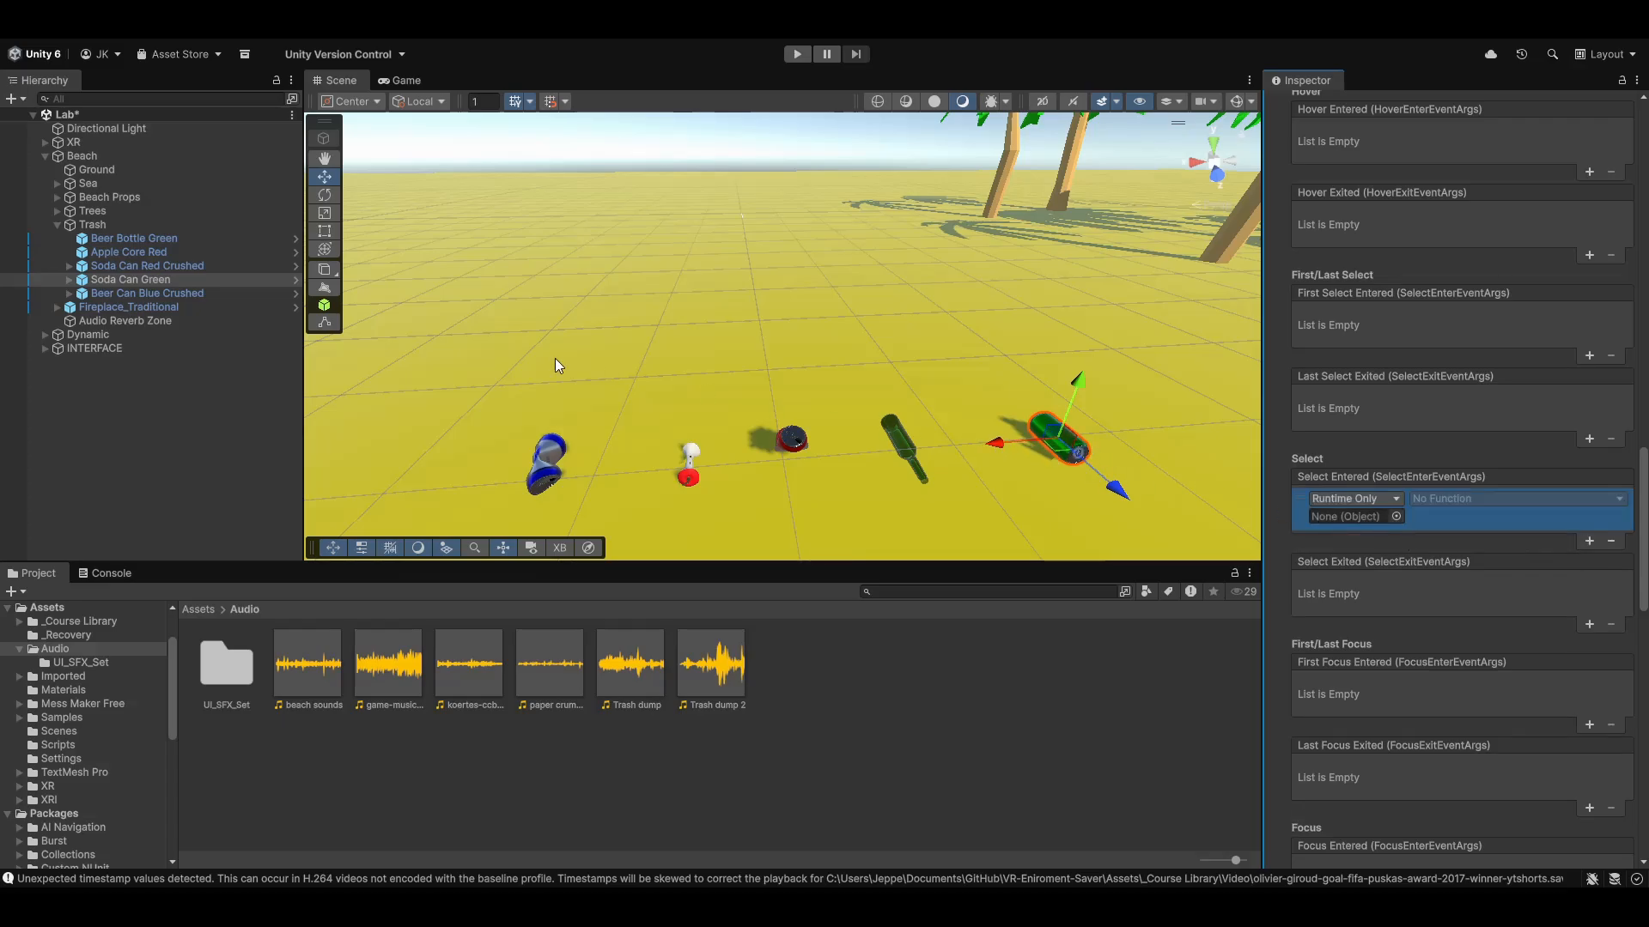
{"action": "left_click_drag", "start_coordinate": [142, 283], "coordinate": [1351, 516]}
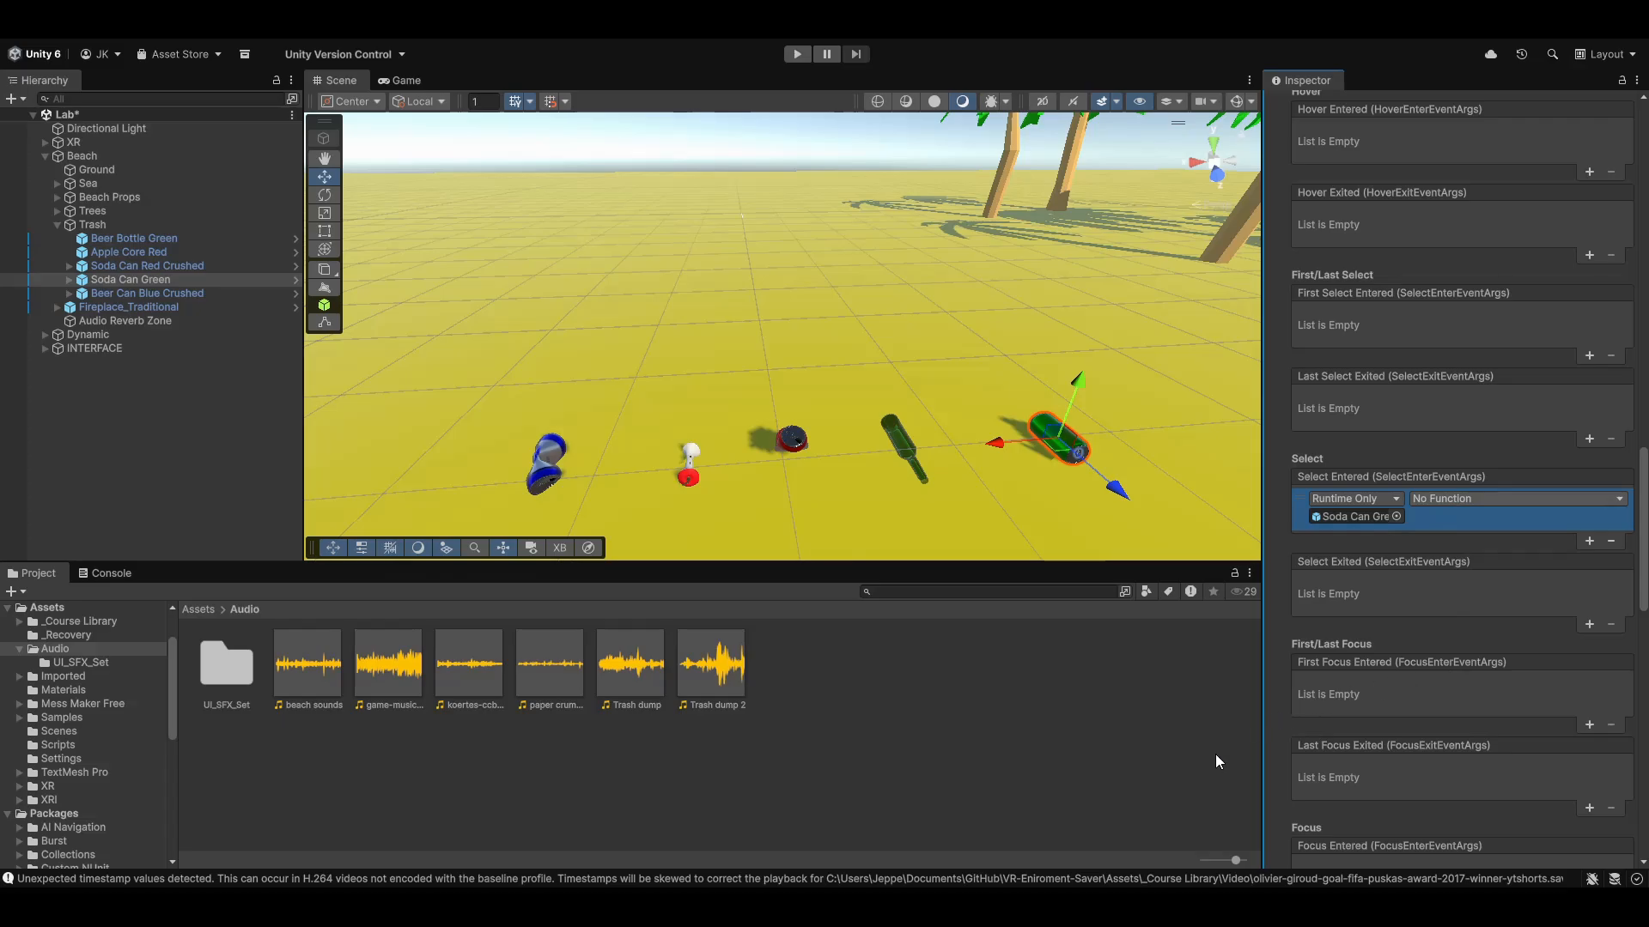
{"action": "left_click", "coordinate": [1171, 803]}
Step: Compare the audio clips assigned to the green beer bottle, green soda can and crushed red soda can
{"action": "left_click", "coordinate": [899, 441]}
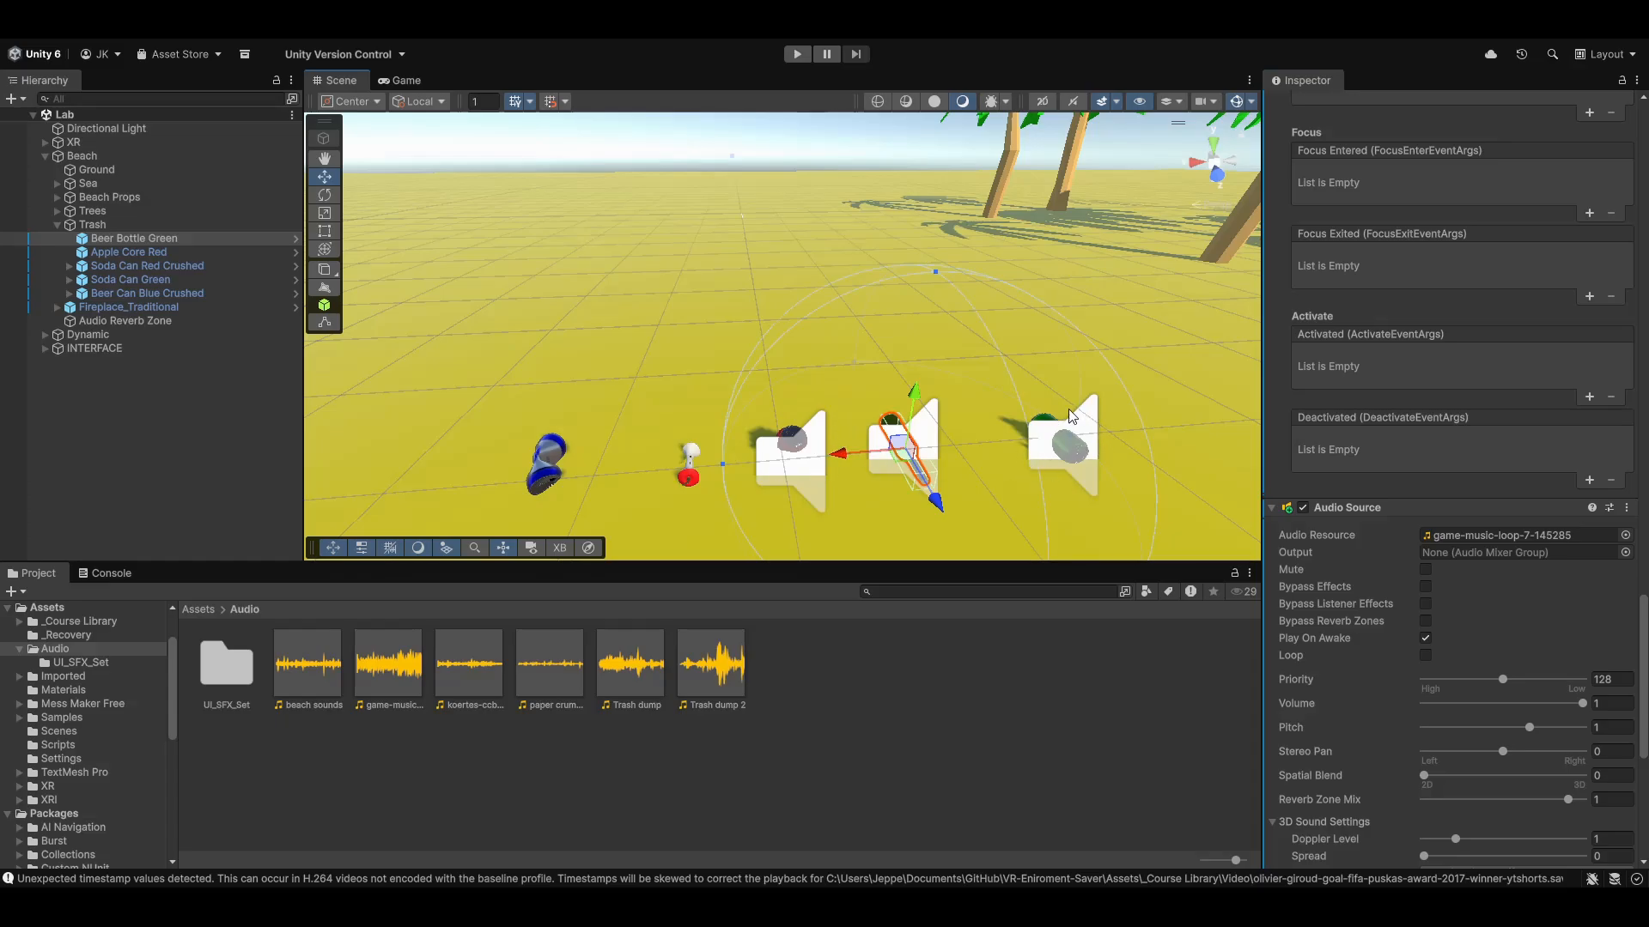
{"action": "left_click", "coordinate": [1064, 445]}
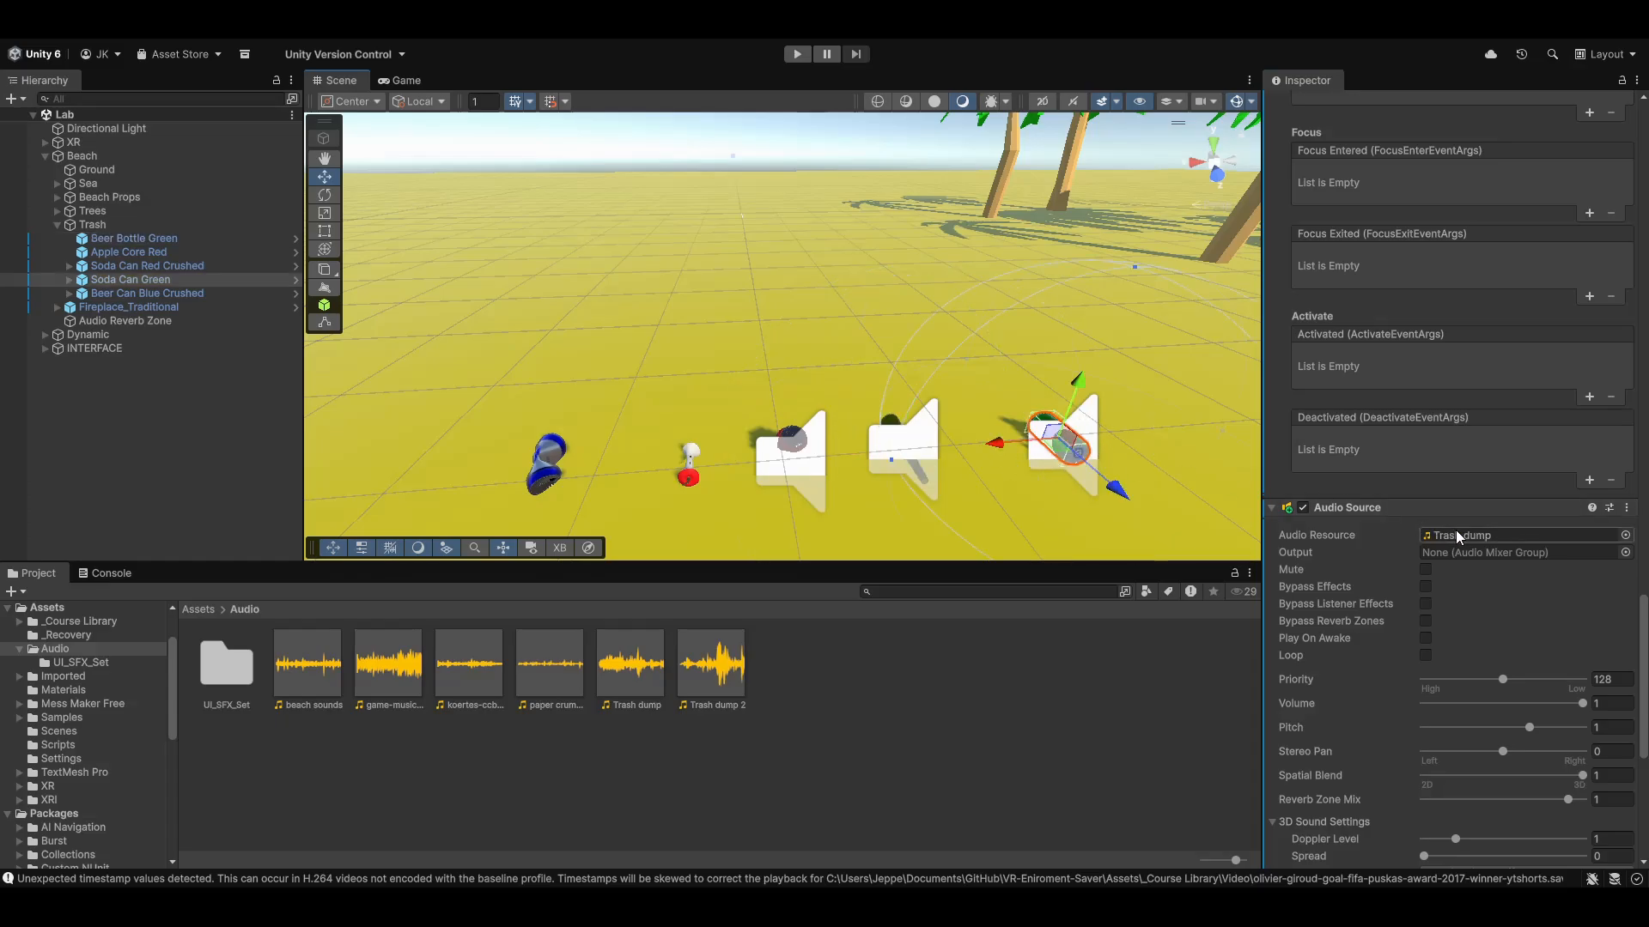
{"action": "left_click", "coordinate": [817, 435]}
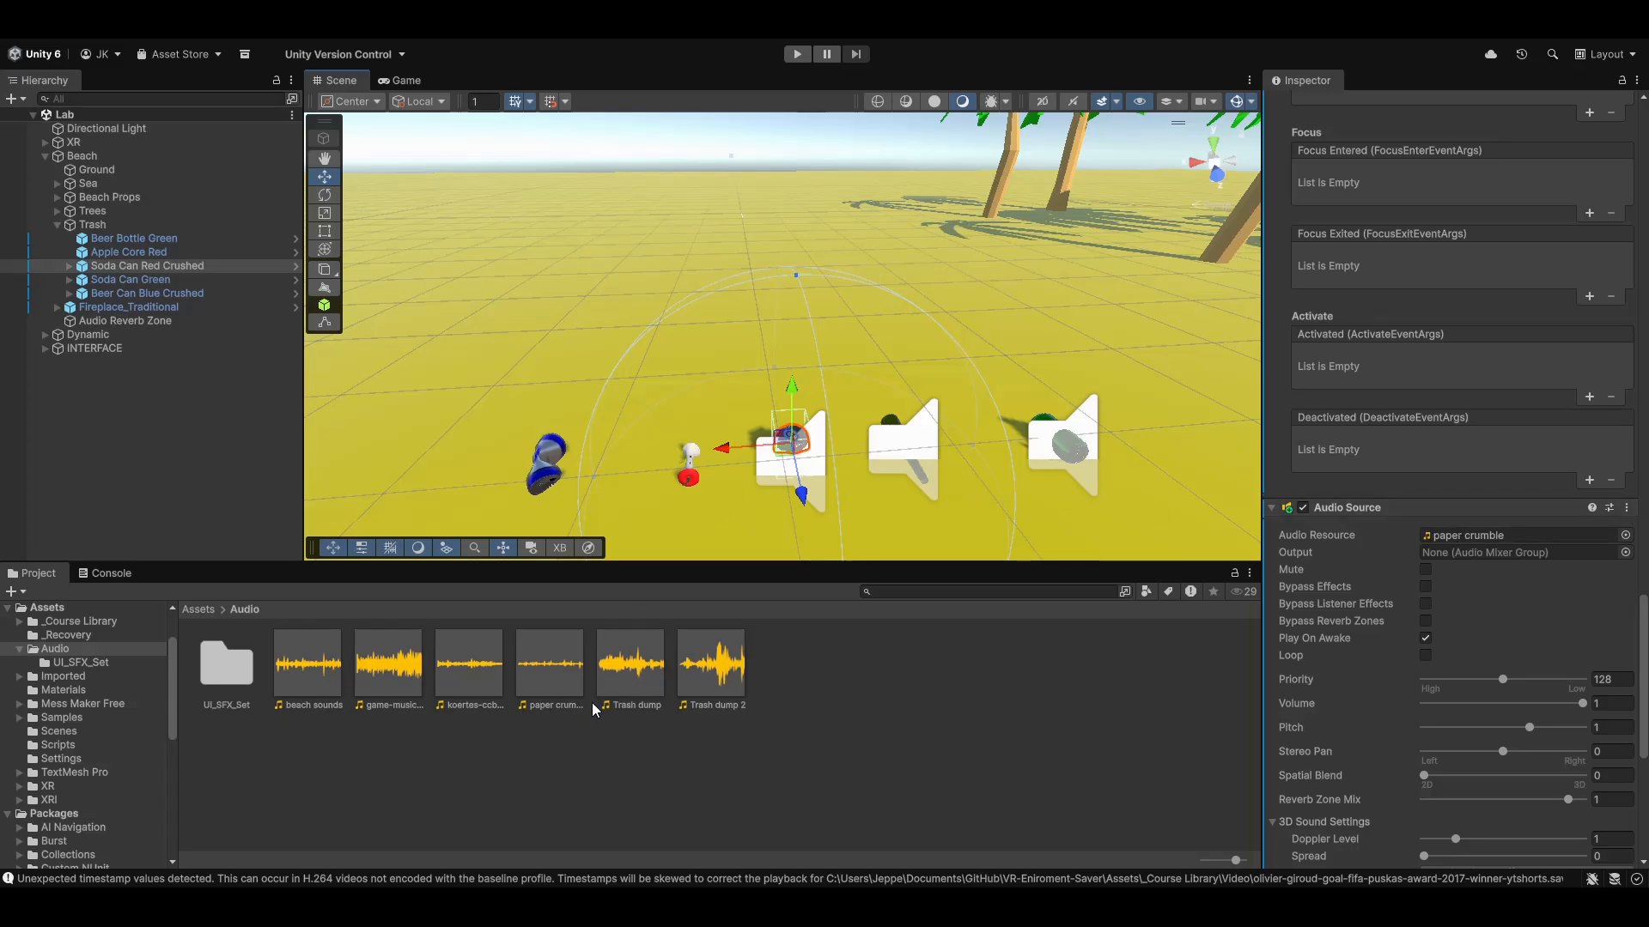
{"action": "left_click", "coordinate": [895, 432]}
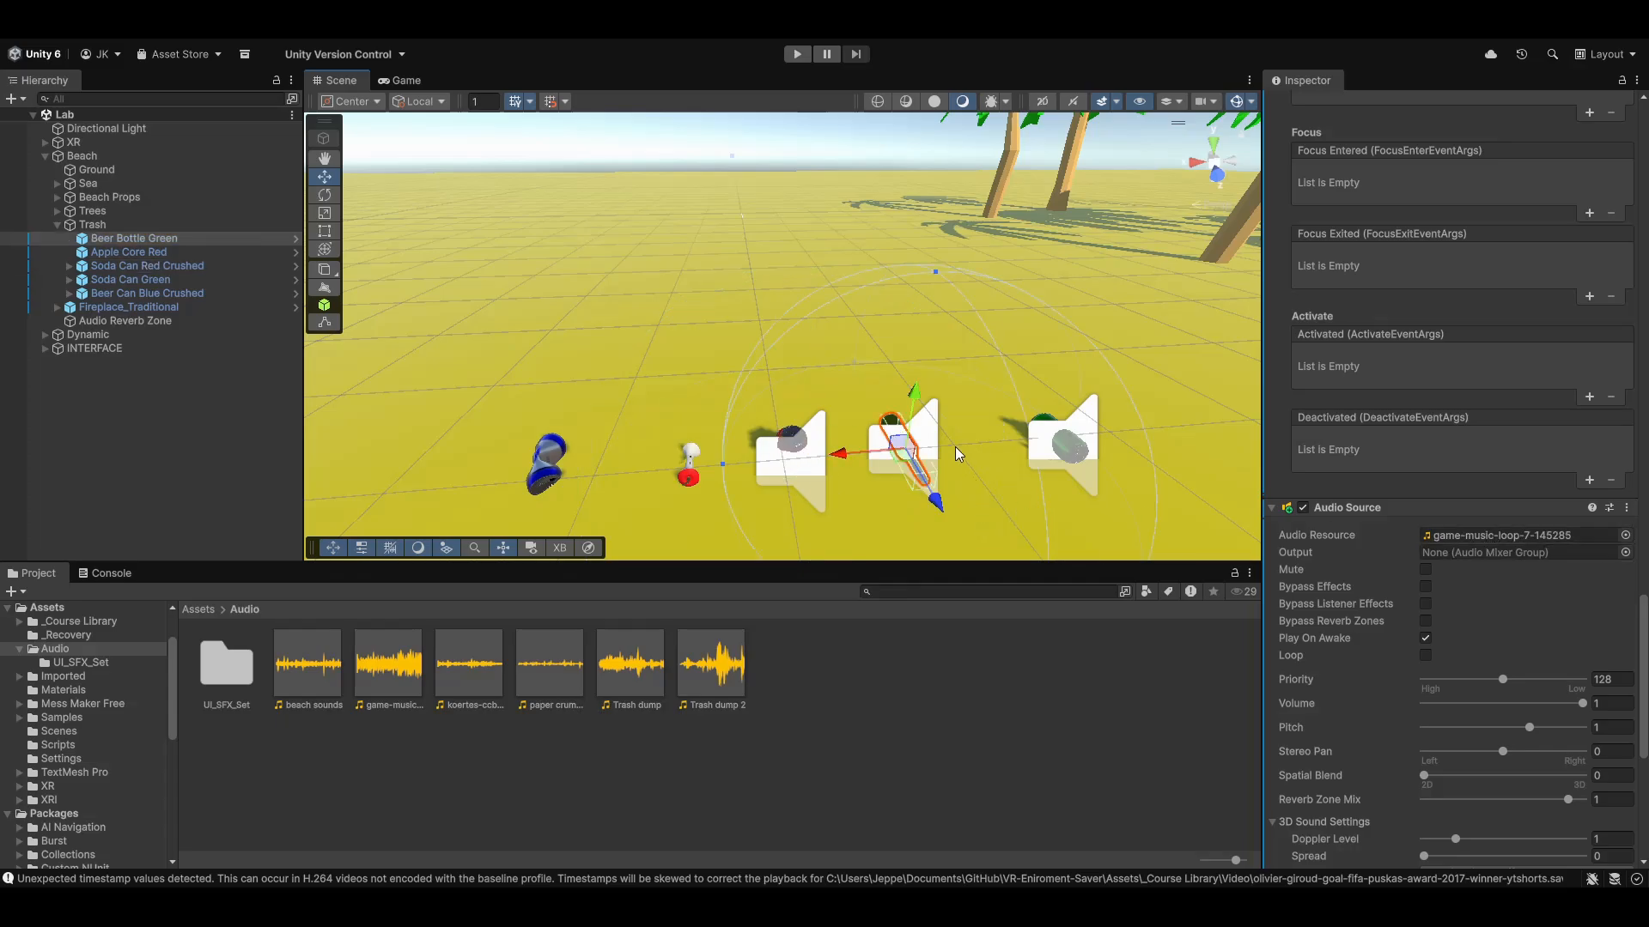
Step: Run the scene in Play mode to test the trash sounds, and stop it after the test
{"action": "left_click", "coordinate": [798, 55]}
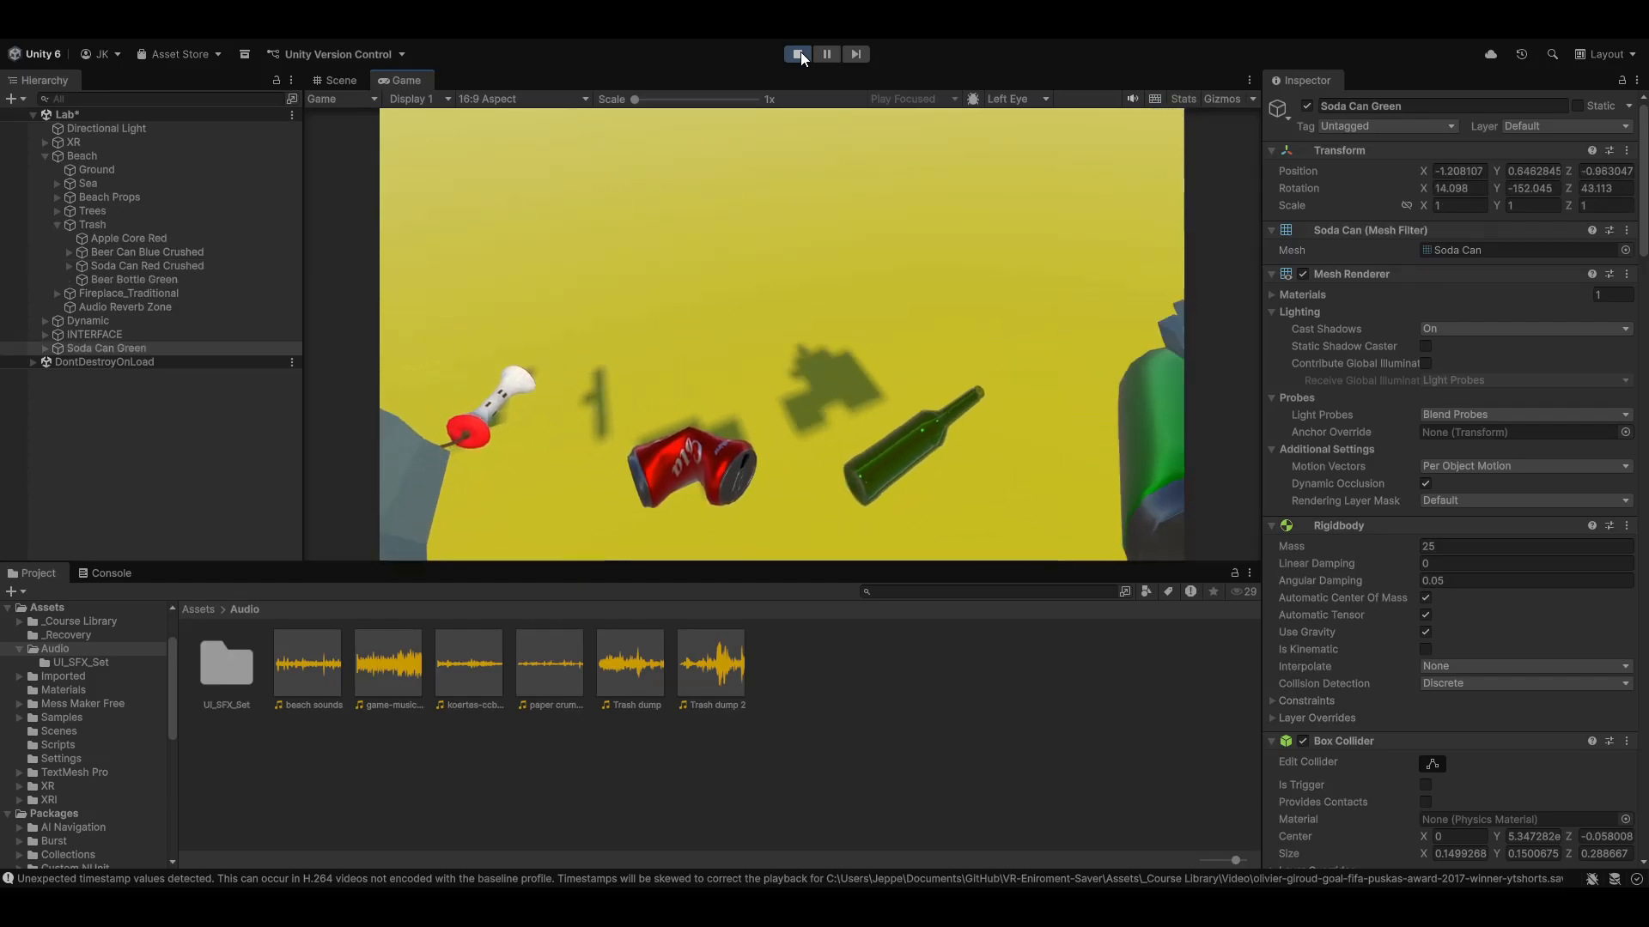
{"action": "left_click", "coordinate": [798, 55]}
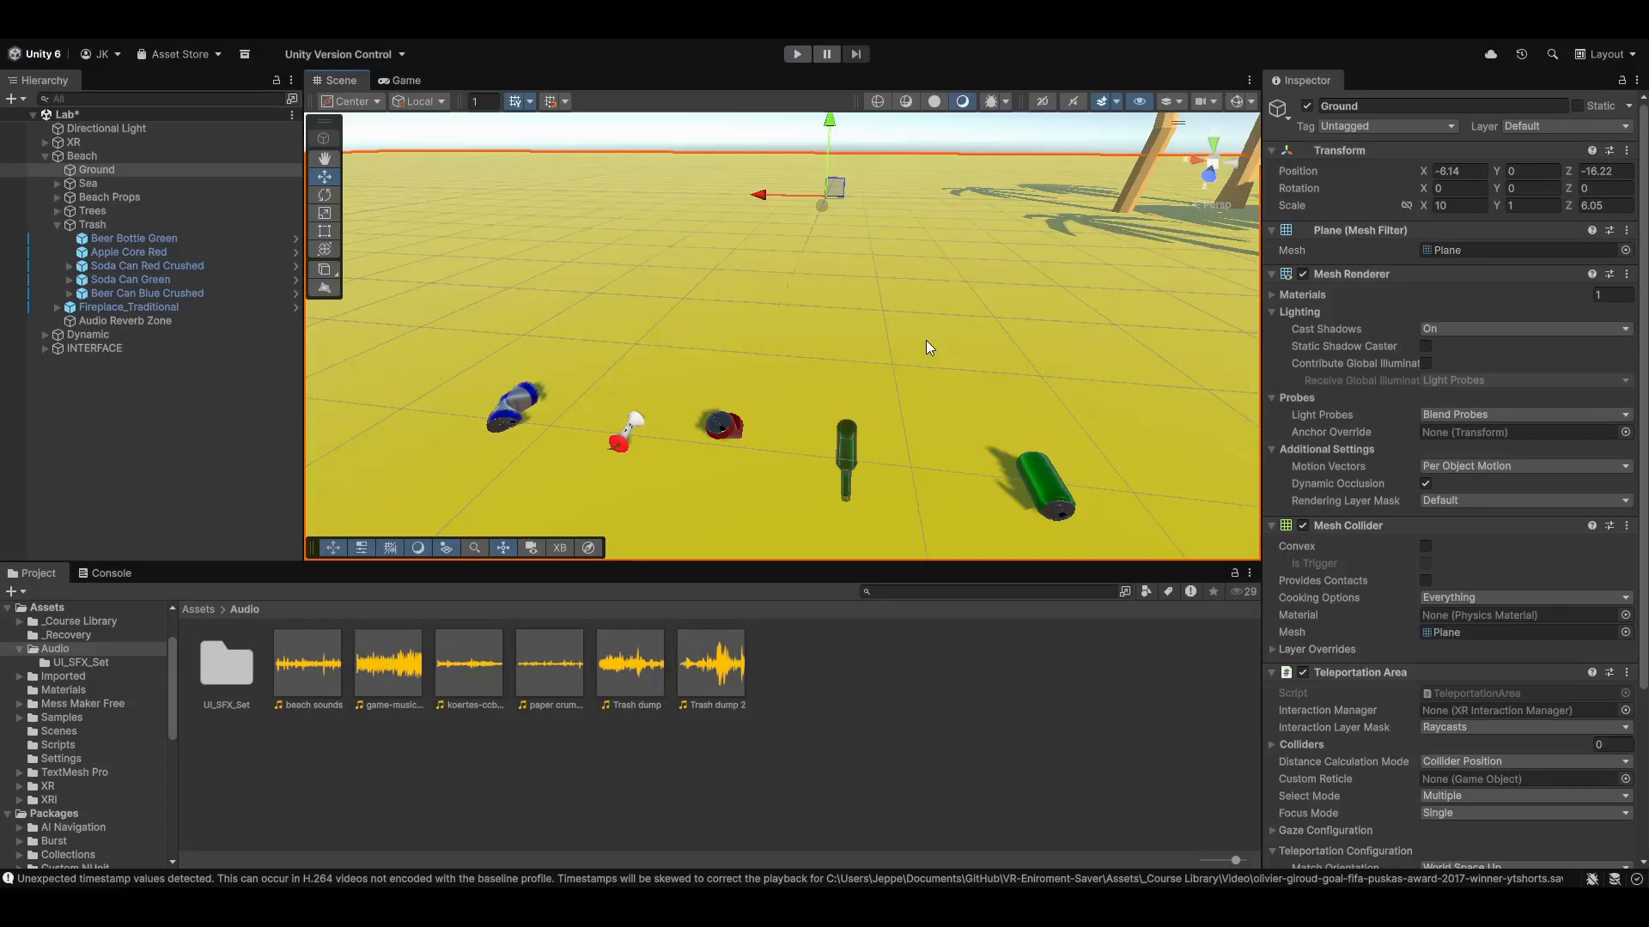